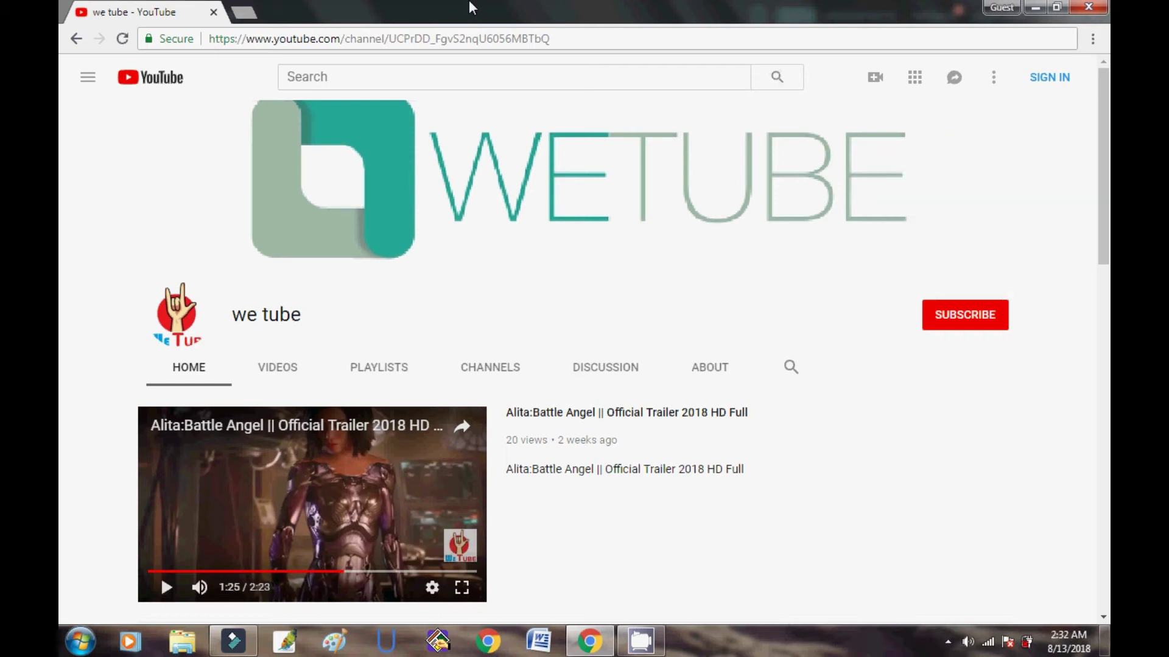
# Switch from Chrome to the Wondershare Filmora editor with Alt+Tab.
pyautogui.hotkey('alt', 'Tab')
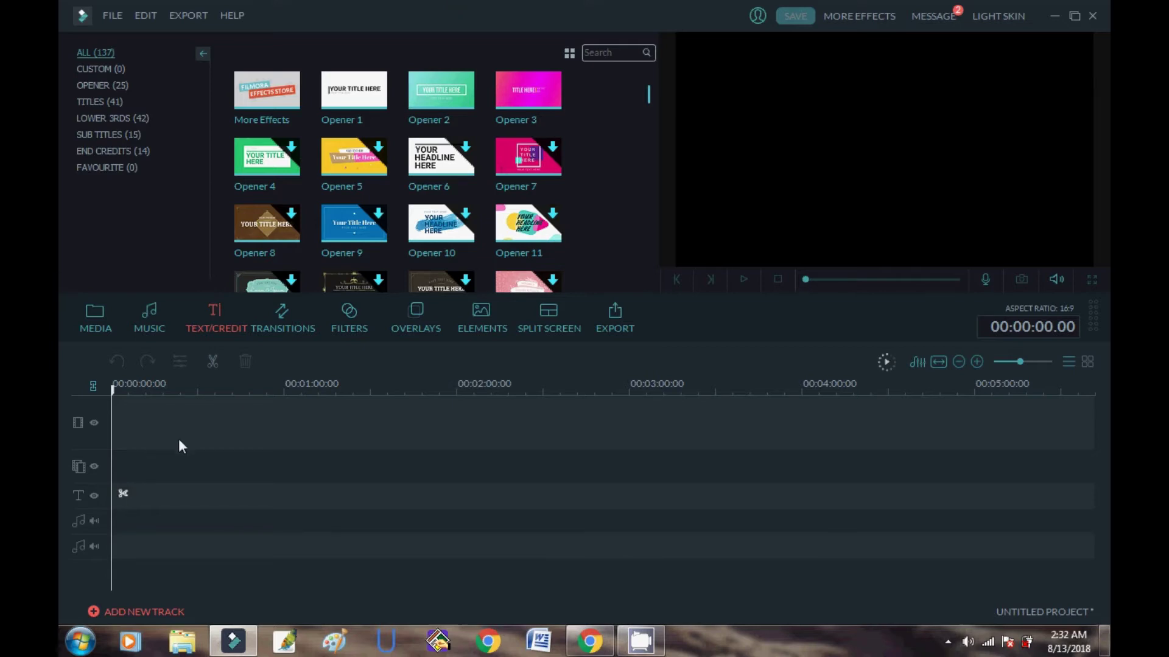
# Set the Text Track count to 5 in the Track Manager and confirm.
pyautogui.click(135, 612)
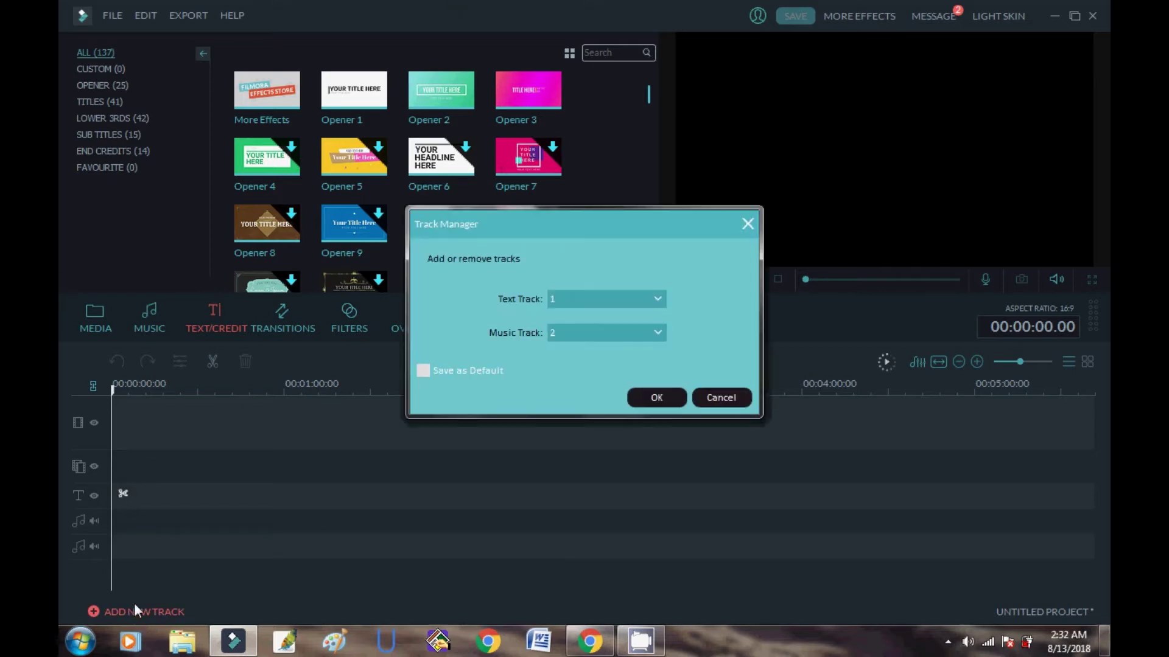
pyautogui.click(559, 299)
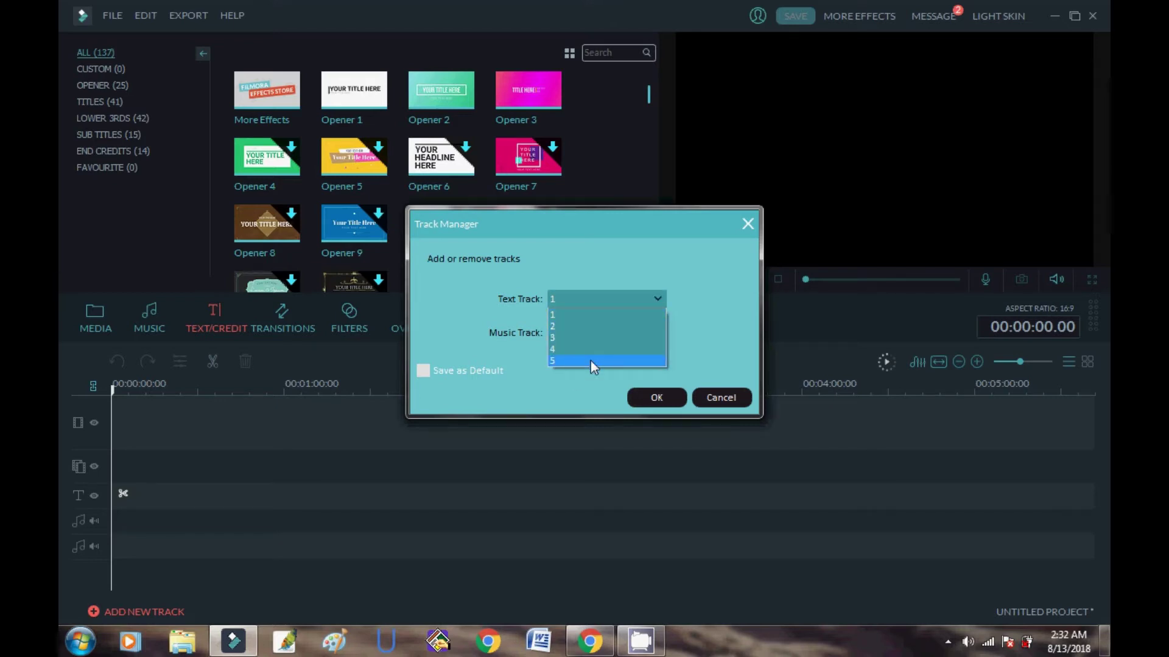
pyautogui.click(666, 236)
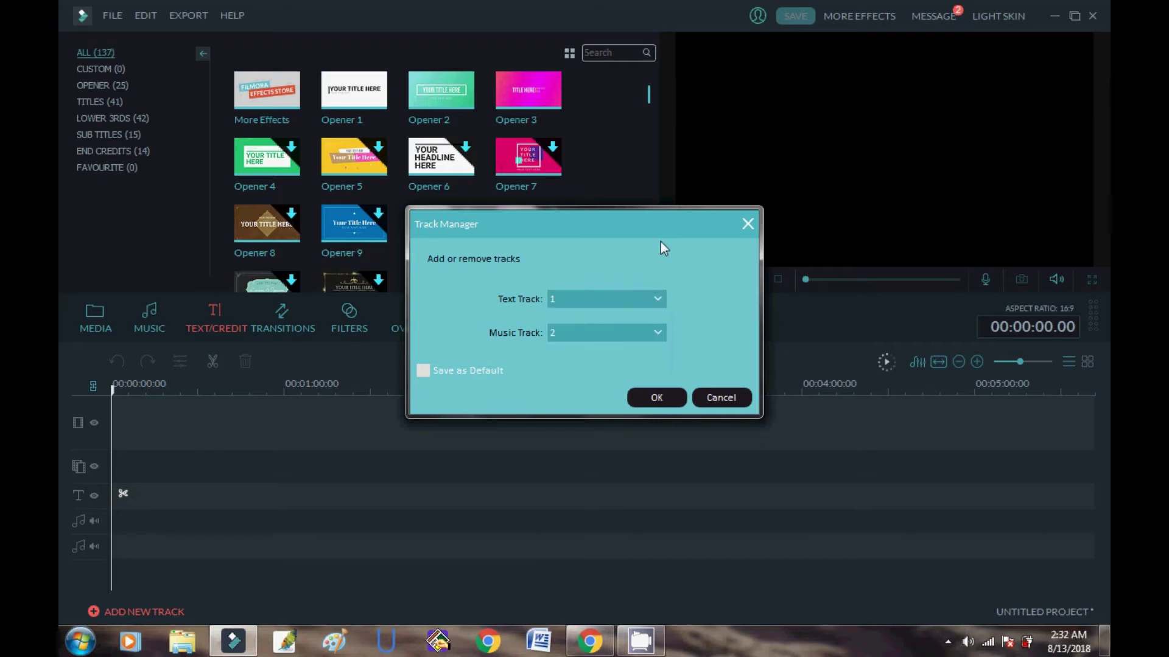
pyautogui.click(625, 295)
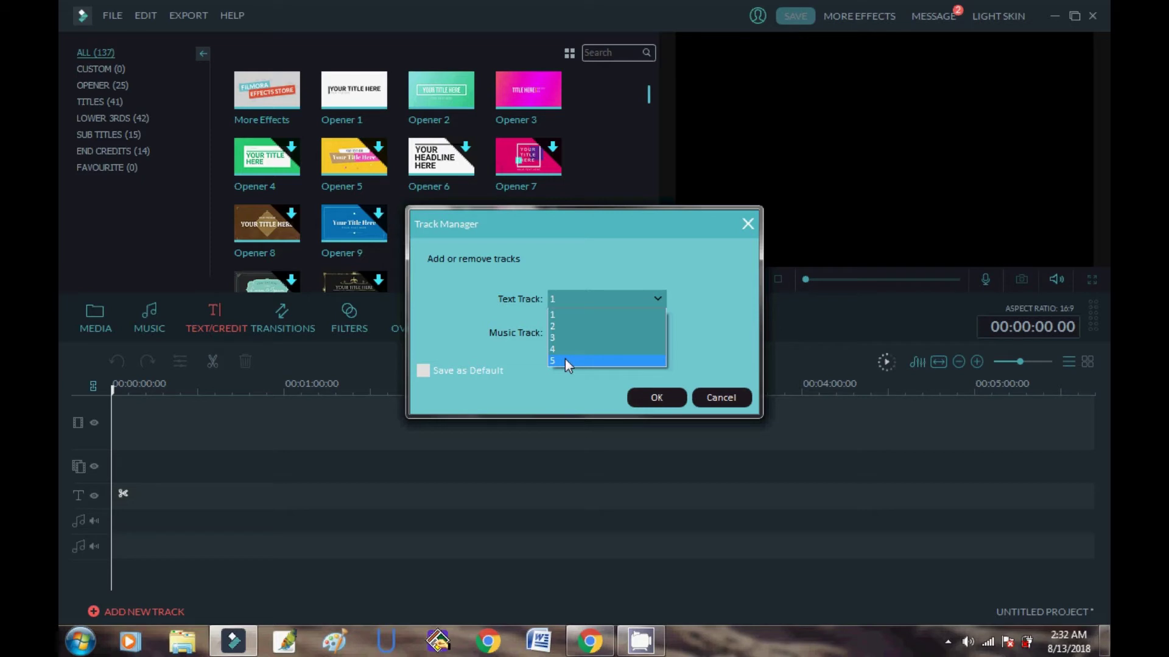
pyautogui.click(565, 360)
pyautogui.click(644, 397)
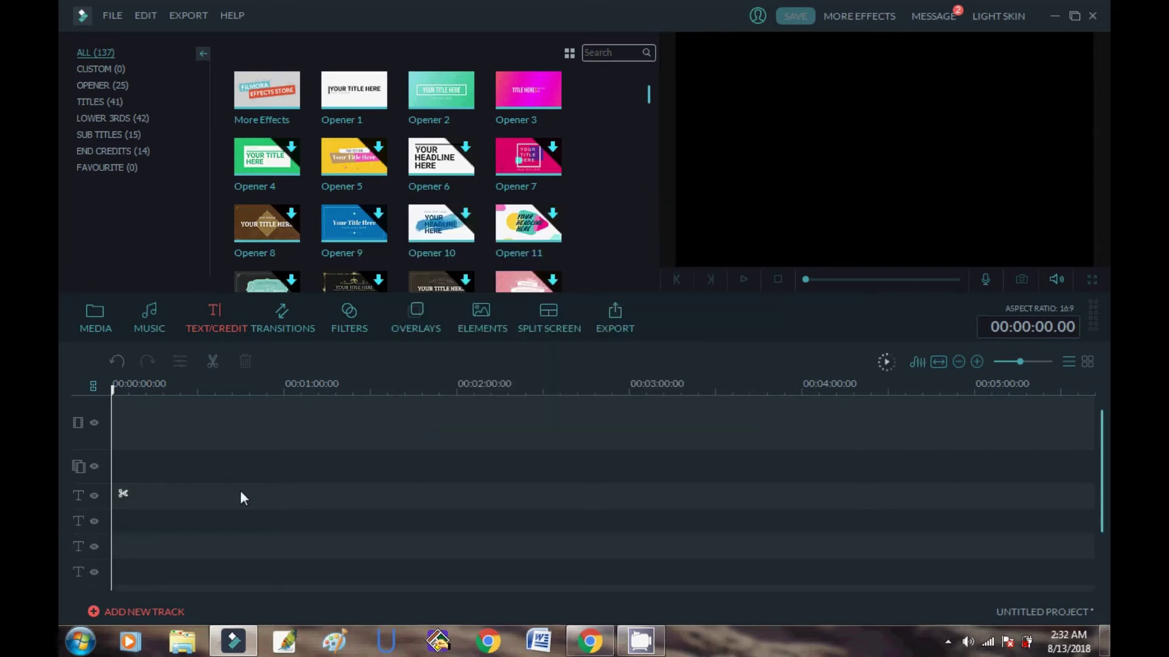
# Scroll to check the new text tracks, then bring the Title presets into view.
pyautogui.scroll(-2, 240, 490)
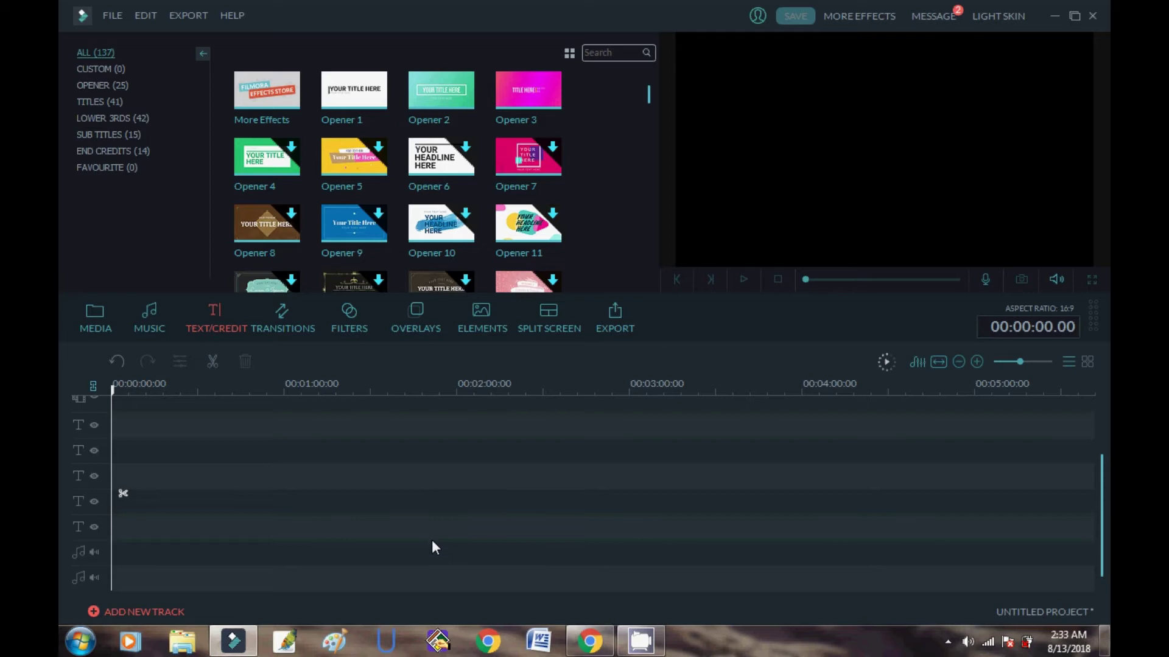
pyautogui.scroll(2, 313, 523)
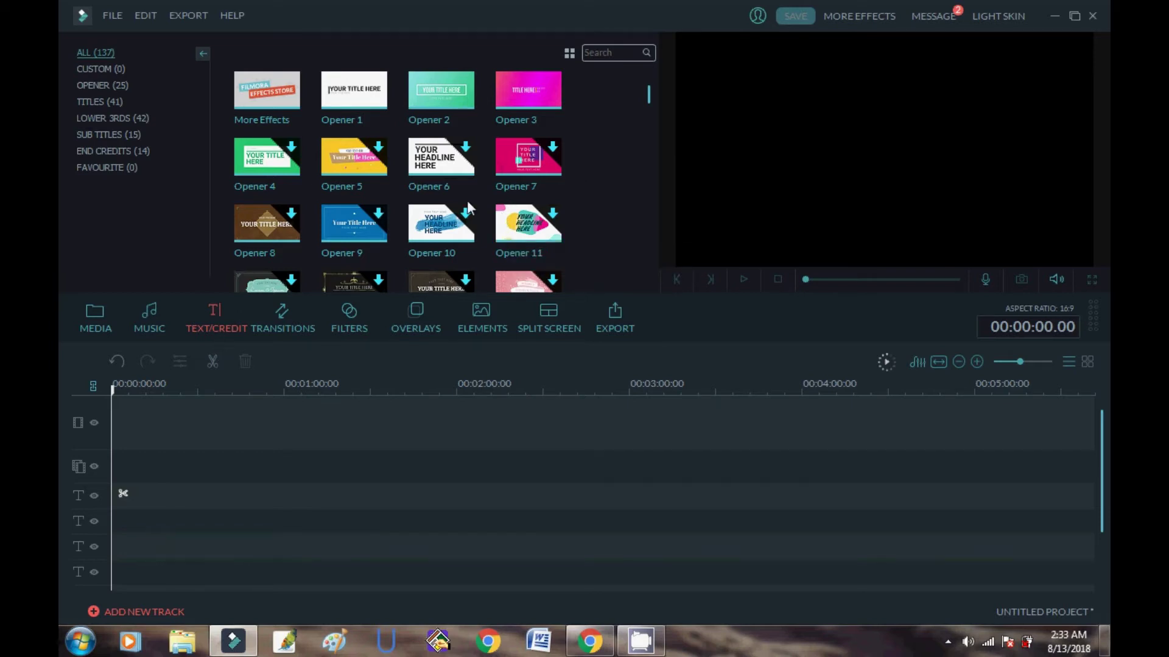
pyautogui.scroll(-5, 466, 200)
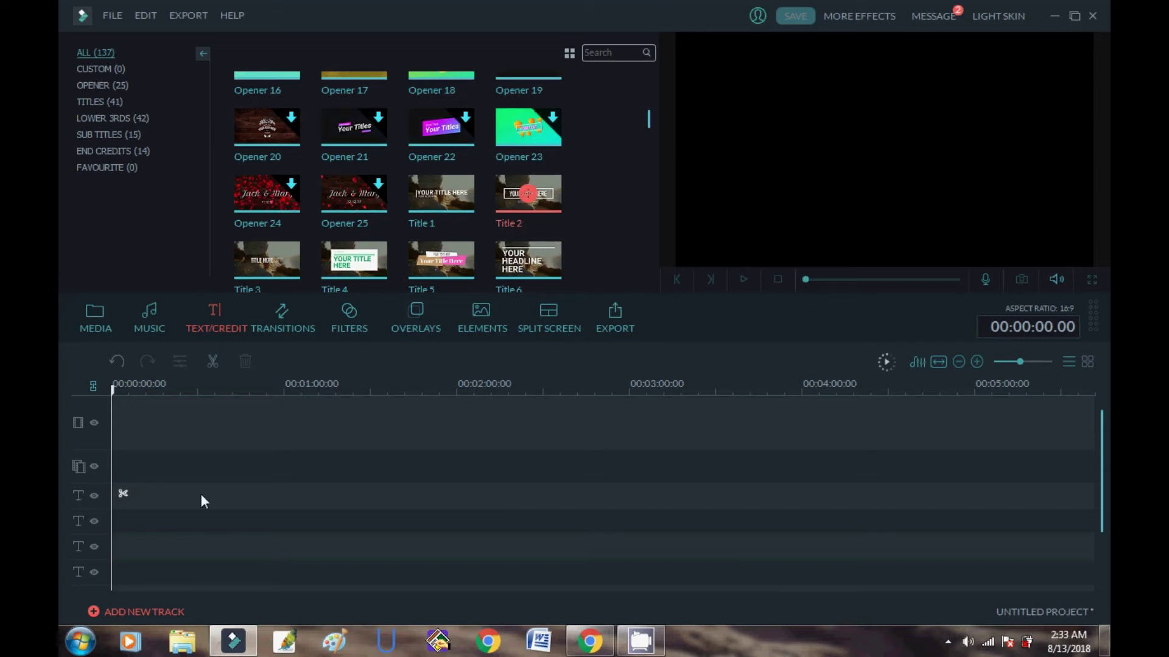
# Place Title 2, Title 1, Title 6, Title 5 and Title 4 on text tracks 1–5 at 00:00.
pyautogui.moveTo(206, 488); pyautogui.dragTo(206, 488)
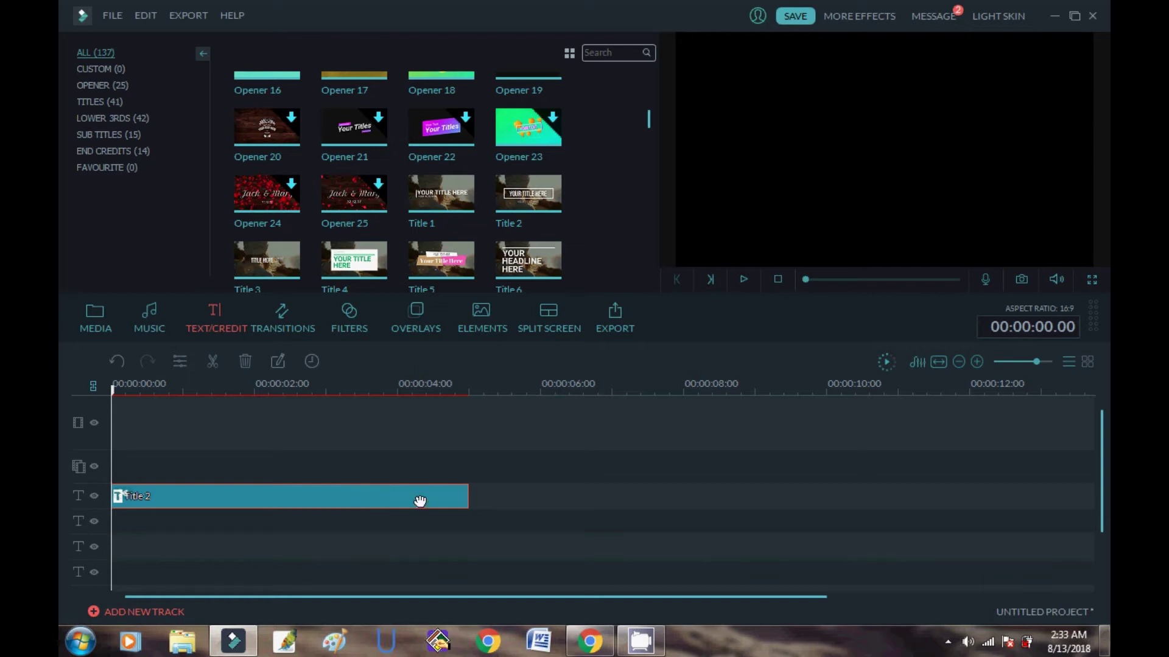
pyautogui.scroll(-2, 417, 499)
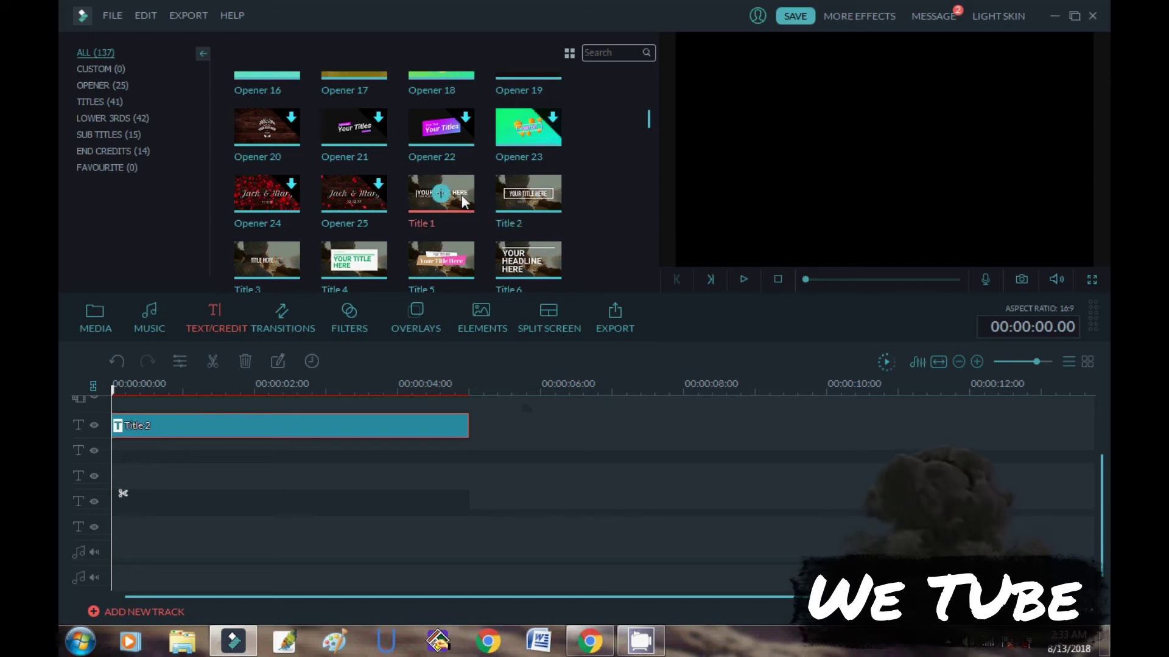
pyautogui.moveTo(463, 200); pyautogui.dragTo(112, 451)
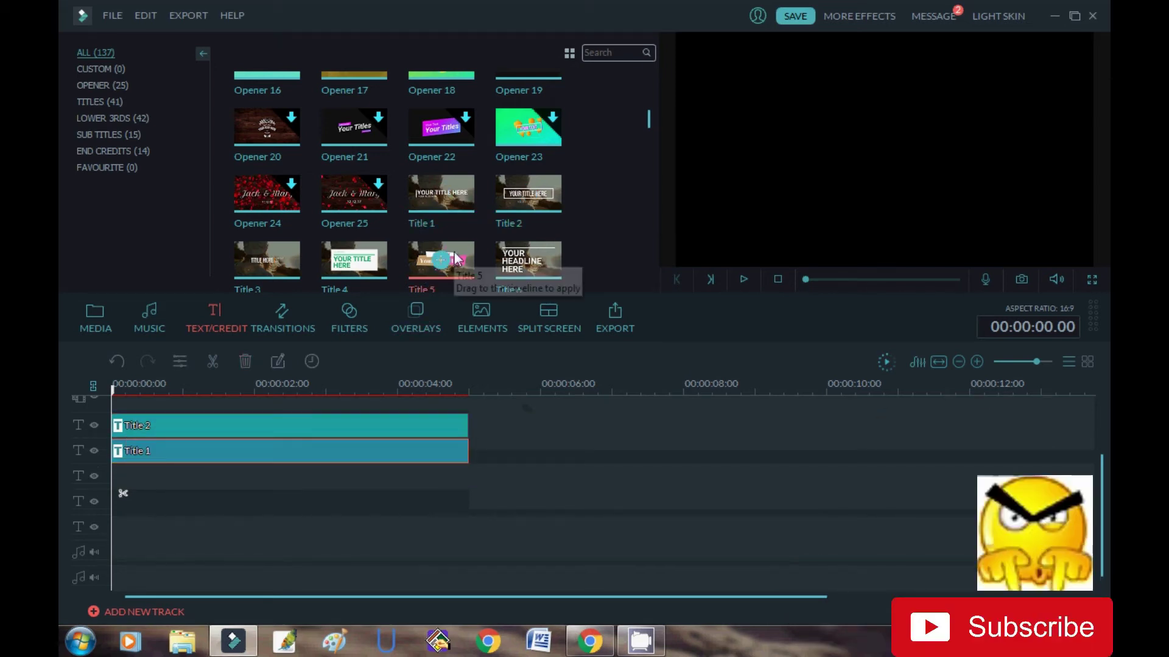
pyautogui.moveTo(498, 262); pyautogui.dragTo(116, 476)
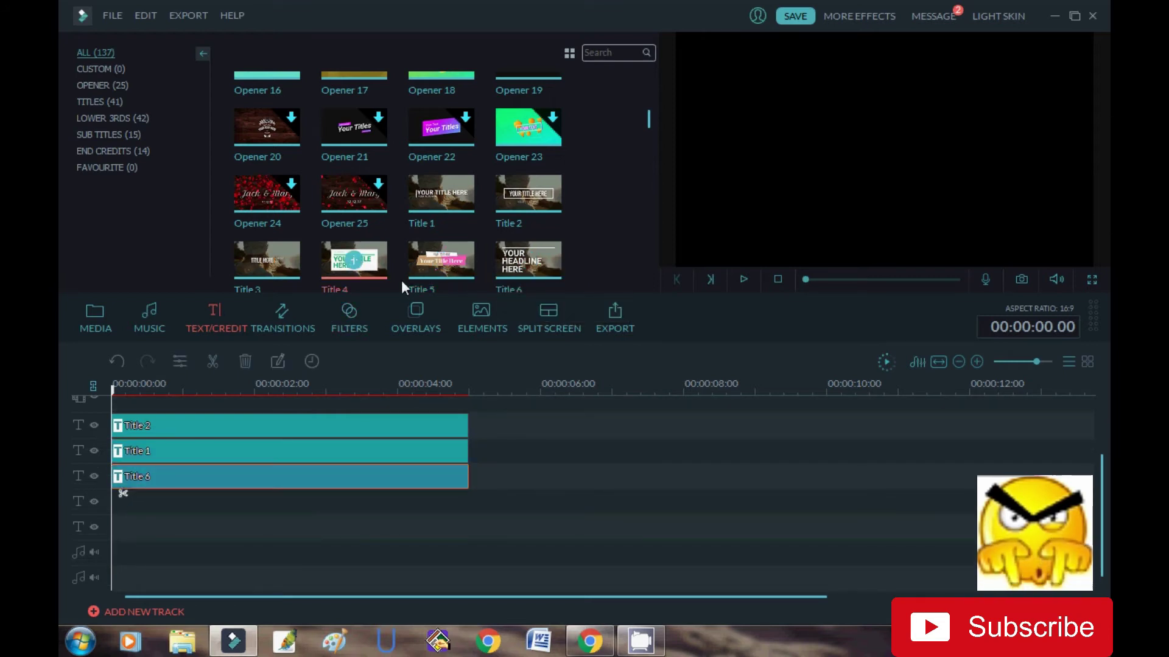
pyautogui.moveTo(426, 269); pyautogui.dragTo(115, 505)
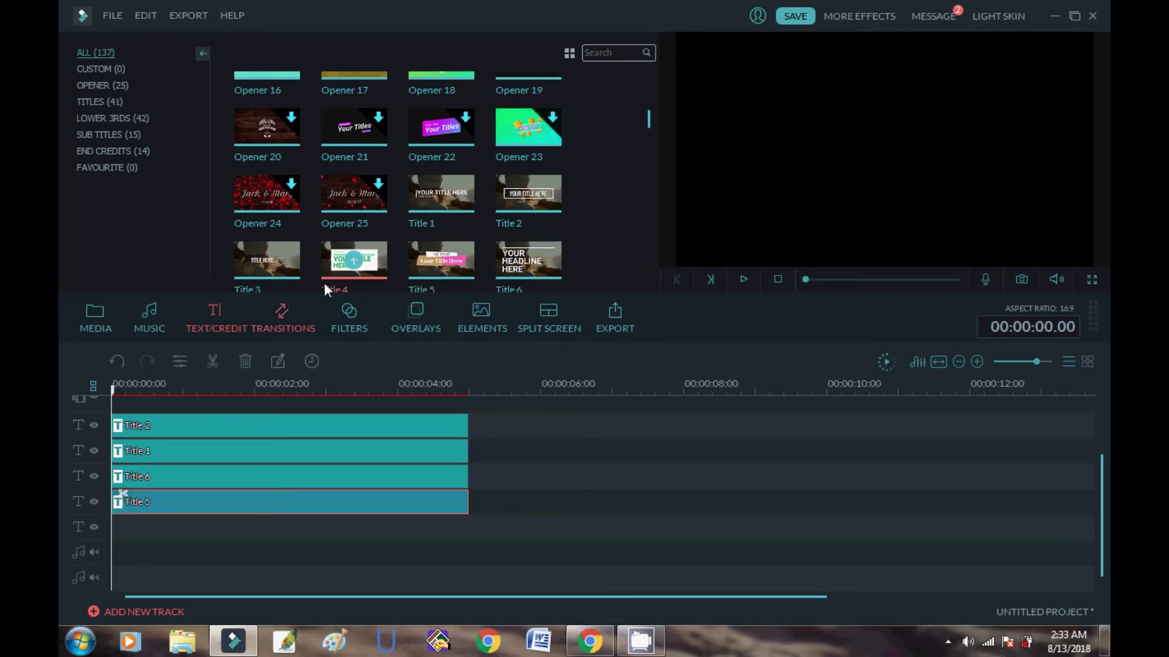
pyautogui.moveTo(365, 271); pyautogui.dragTo(117, 532)
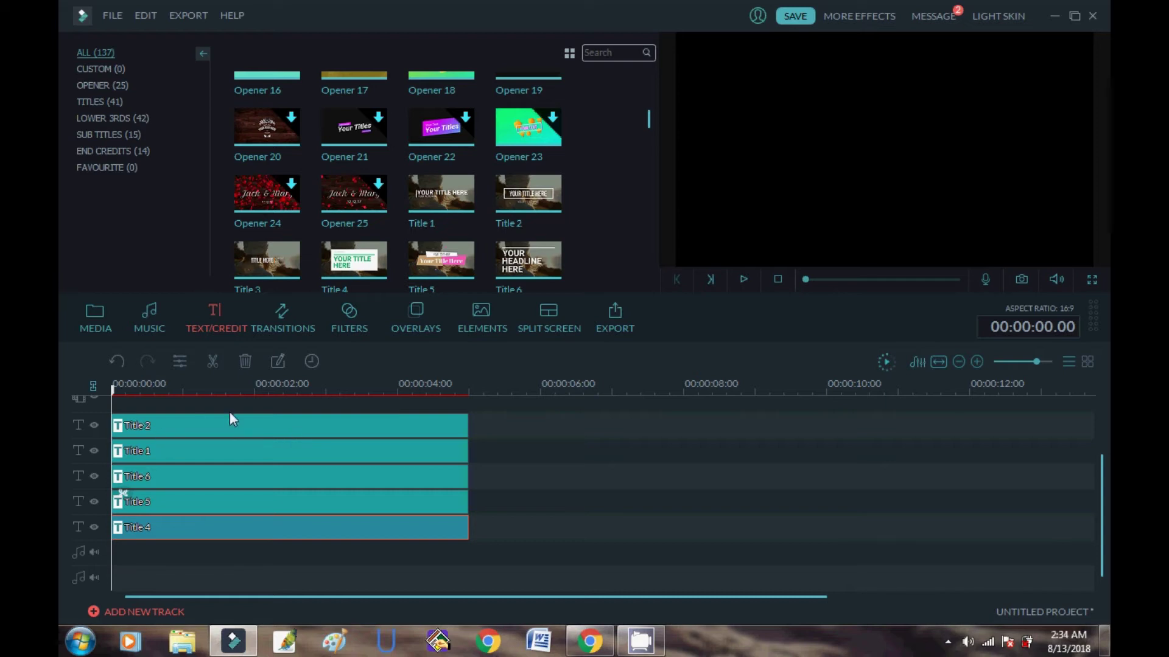
# Select the Title 2 clip on the top text track and open it for editing.
pyautogui.click(306, 432)
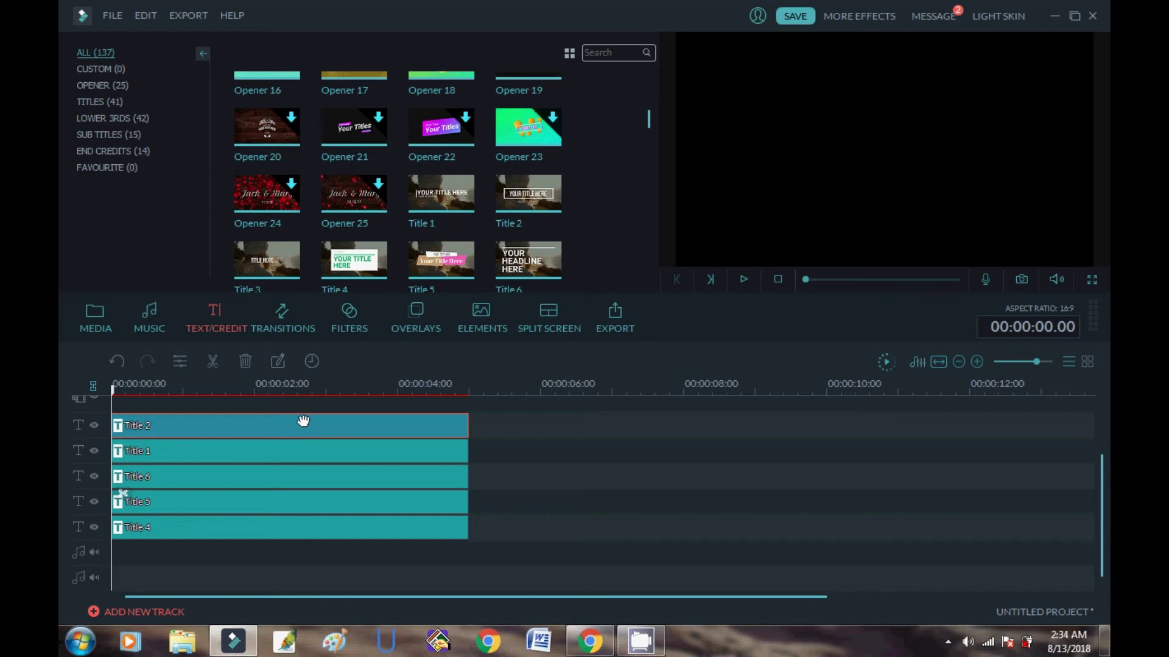
pyautogui.doubleClick(294, 431)
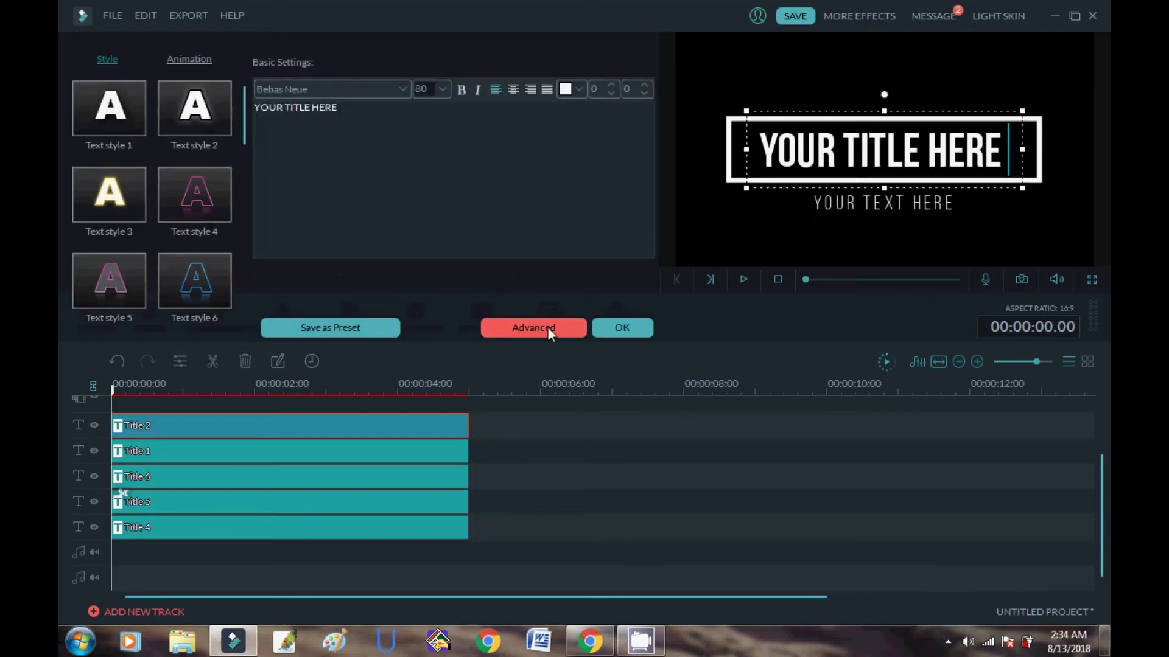
# In Advanced editing, replace the YOUR TITLE HERE headline with '1st'.
pyautogui.click(547, 327)
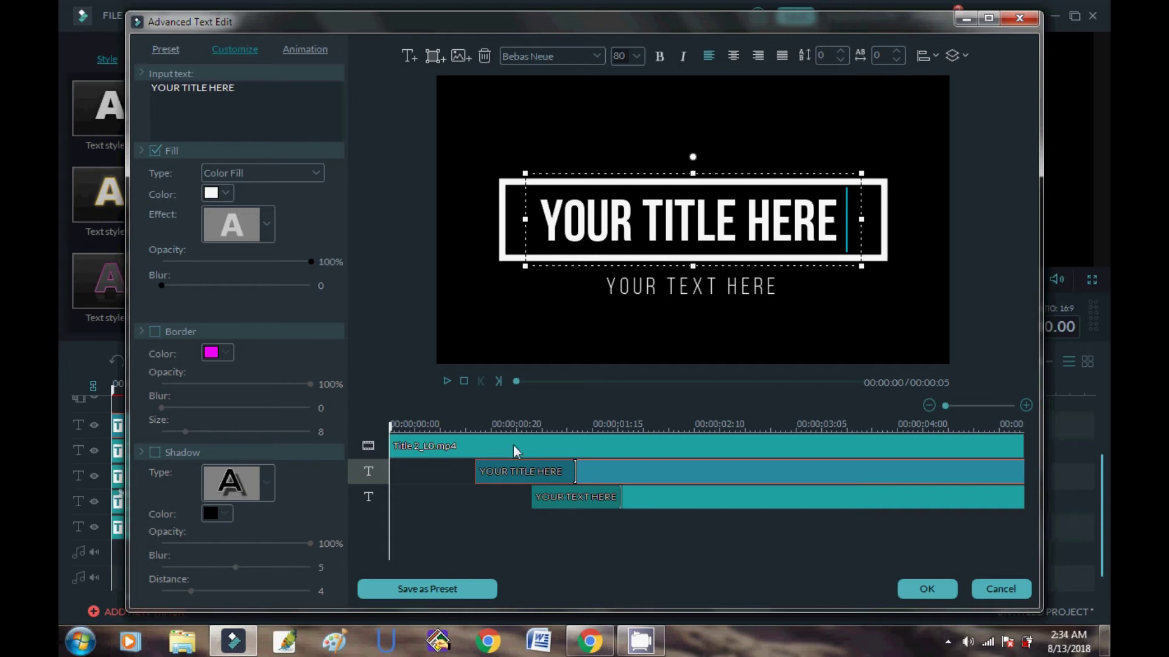
pyautogui.click(513, 446)
pyautogui.click(548, 471)
pyautogui.click(559, 504)
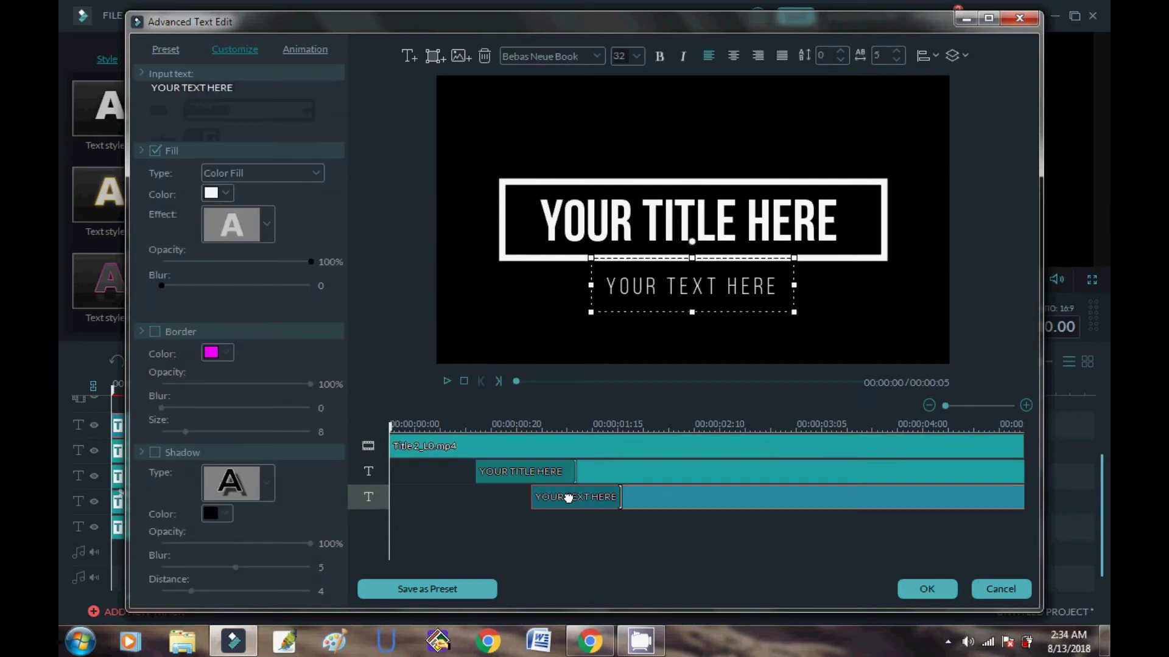
pyautogui.click(558, 537)
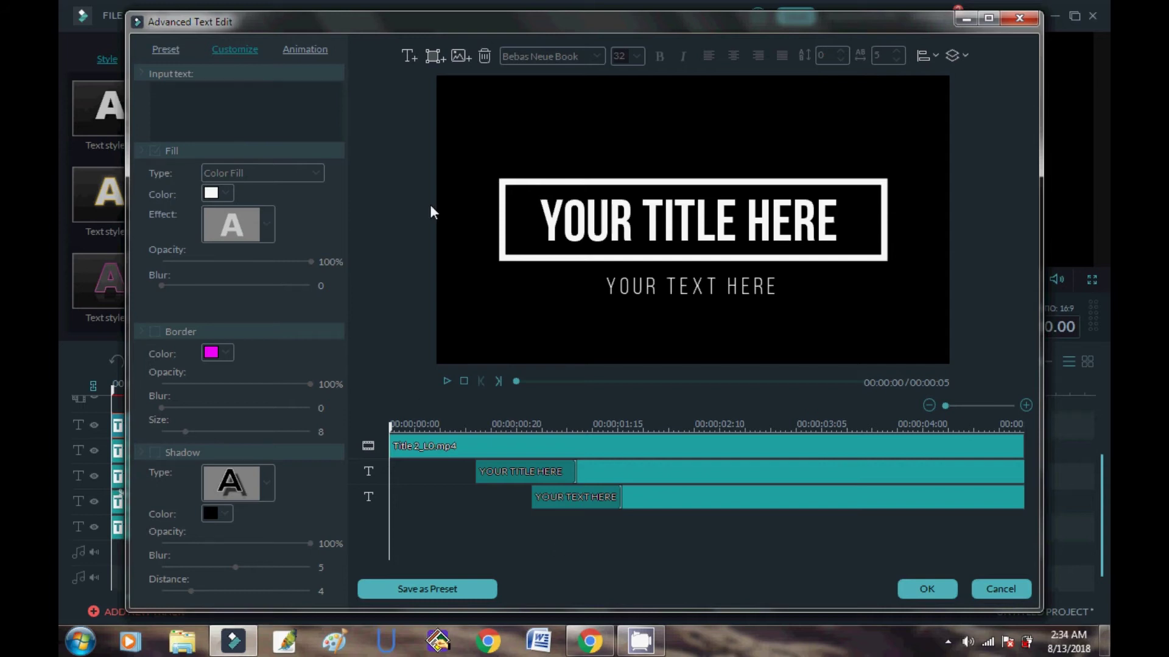
pyautogui.click(674, 260)
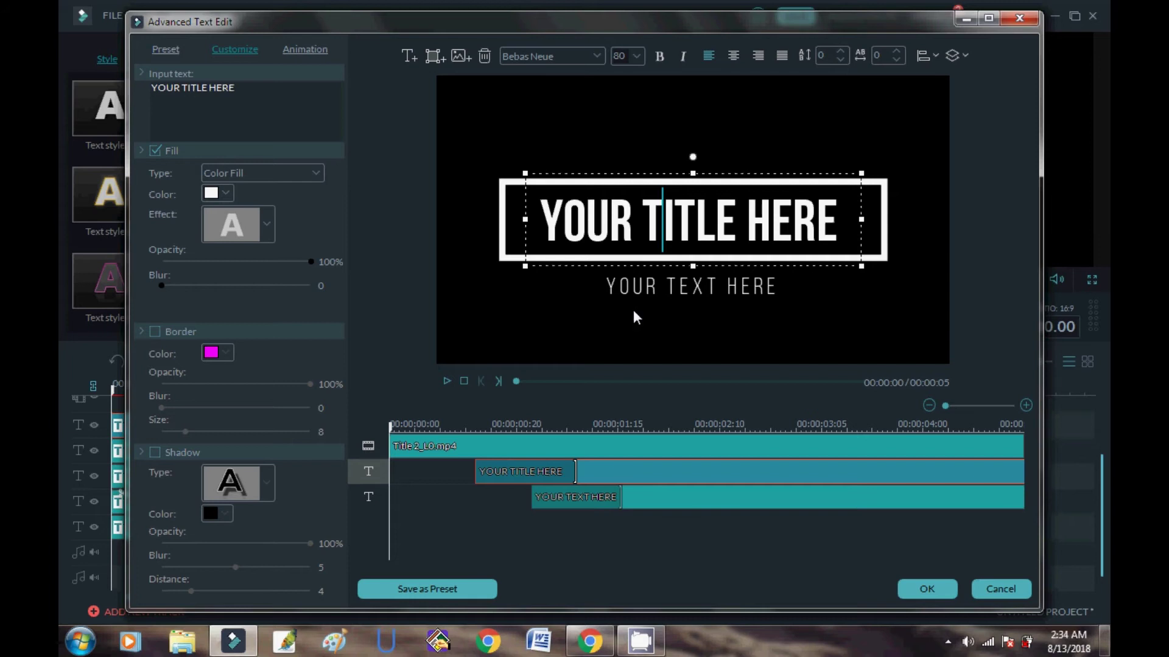
pyautogui.click(717, 217)
pyautogui.moveTo(837, 219); pyautogui.dragTo(563, 219)
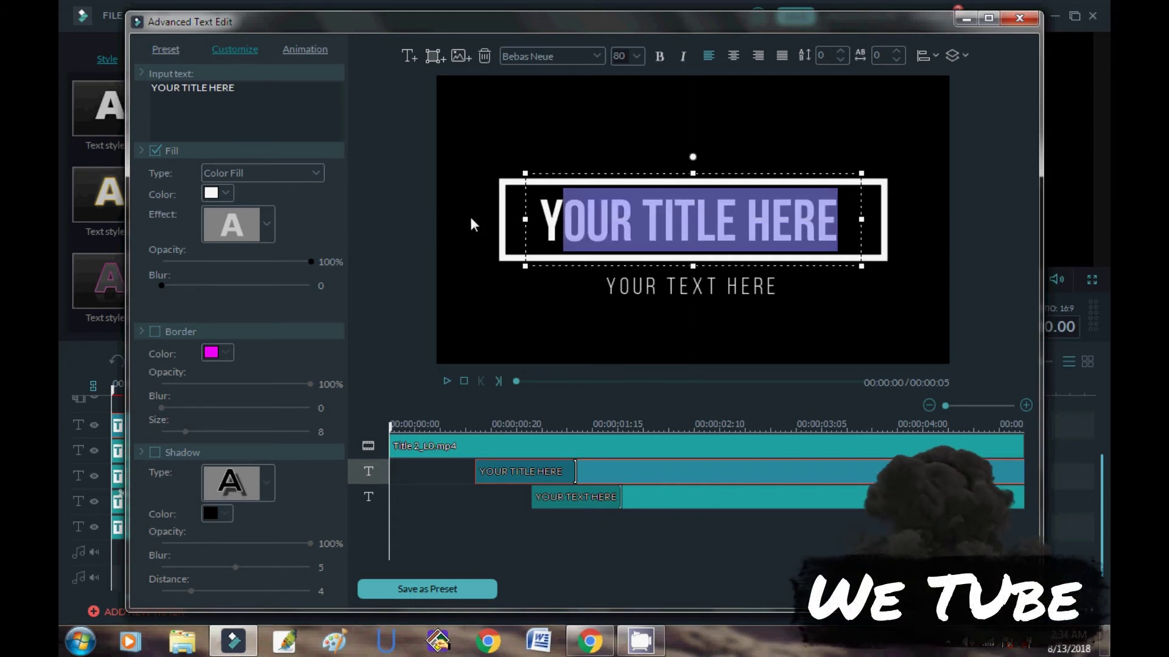
pyautogui.press('BackSpace')
pyautogui.press('BackSpace')
pyautogui.write('1st')
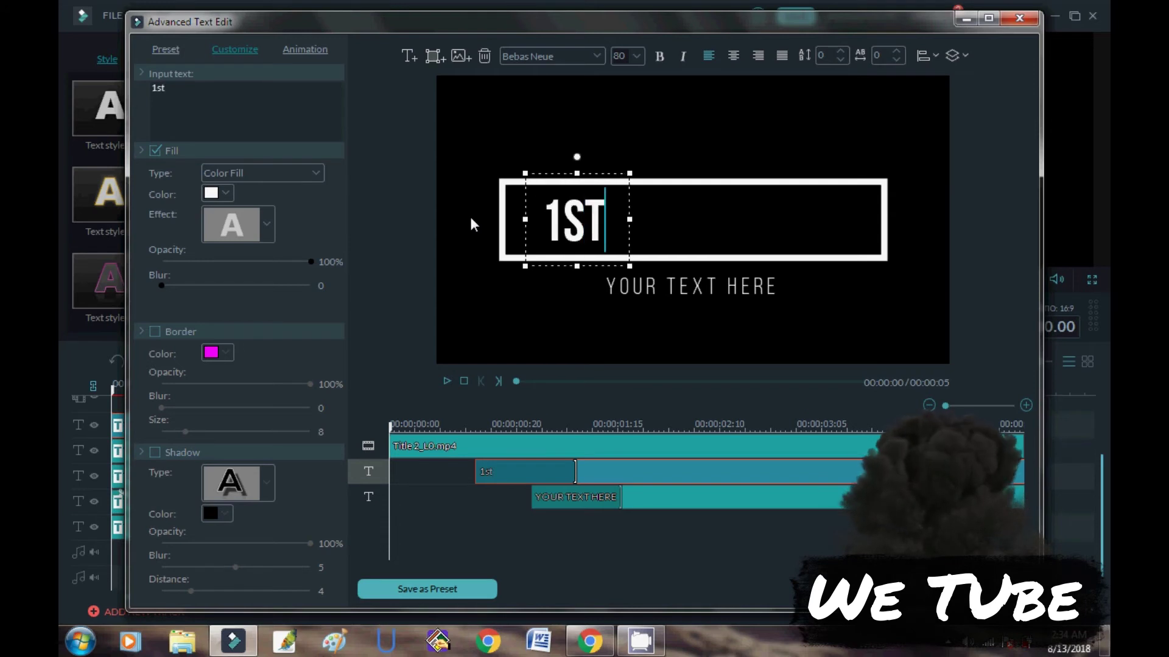
# Replace the YOUR TEXT HERE subtitle with '2nd'.
pyautogui.click(673, 286)
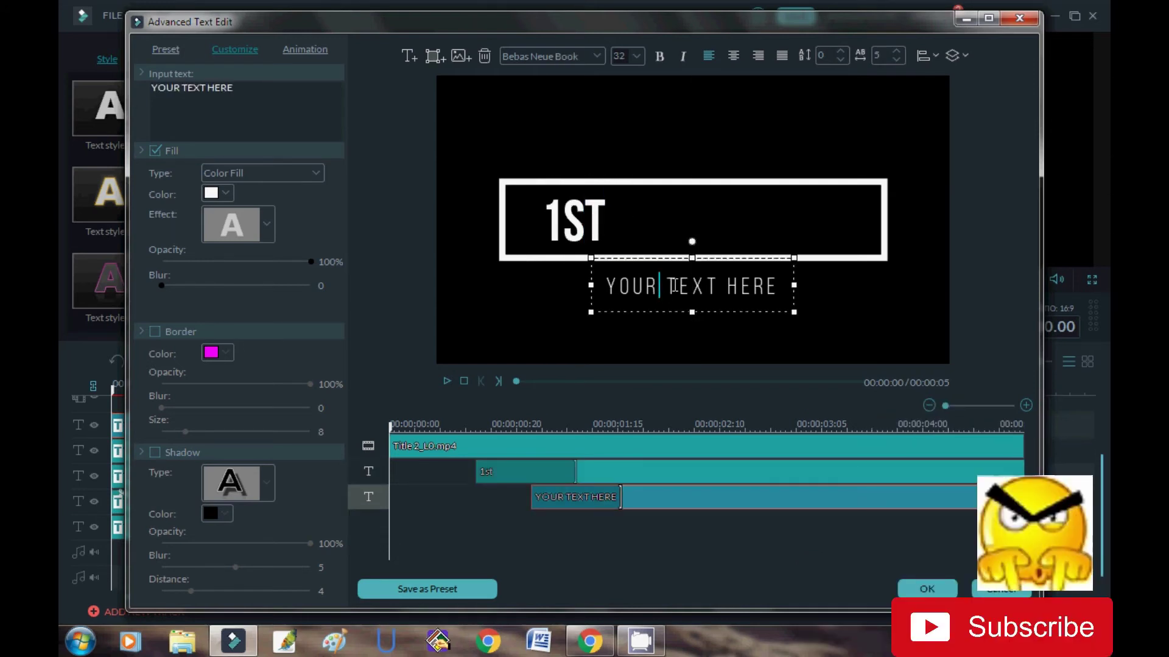
pyautogui.hotkey('ctrl', 'a')
pyautogui.write('2nd')
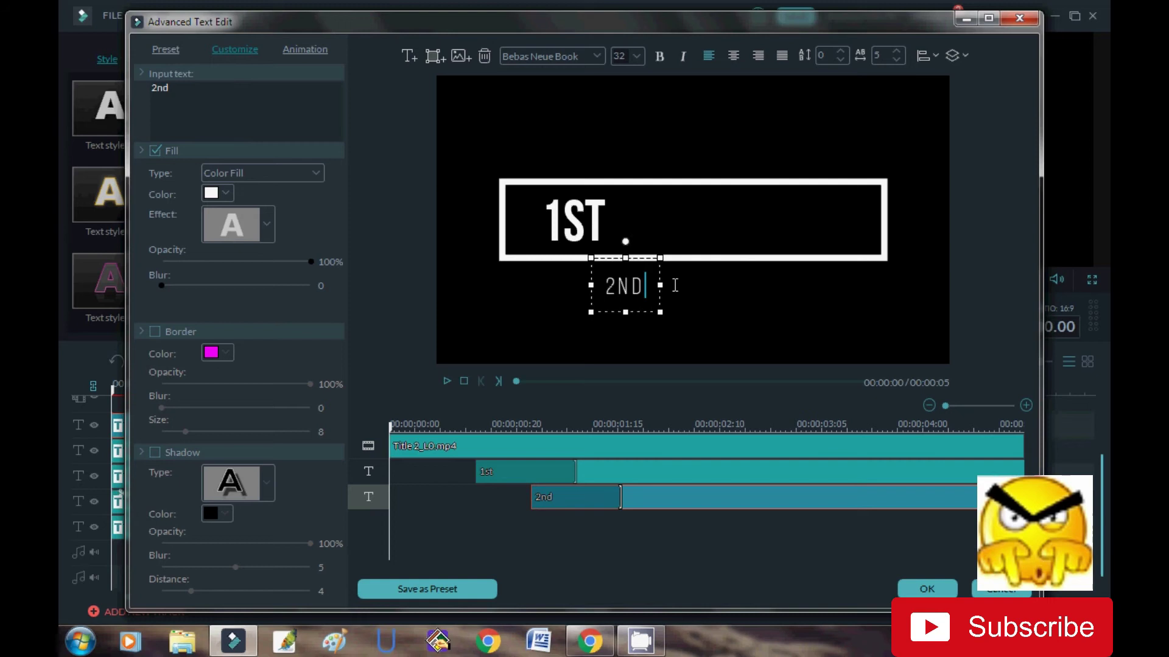
pyautogui.click(524, 566)
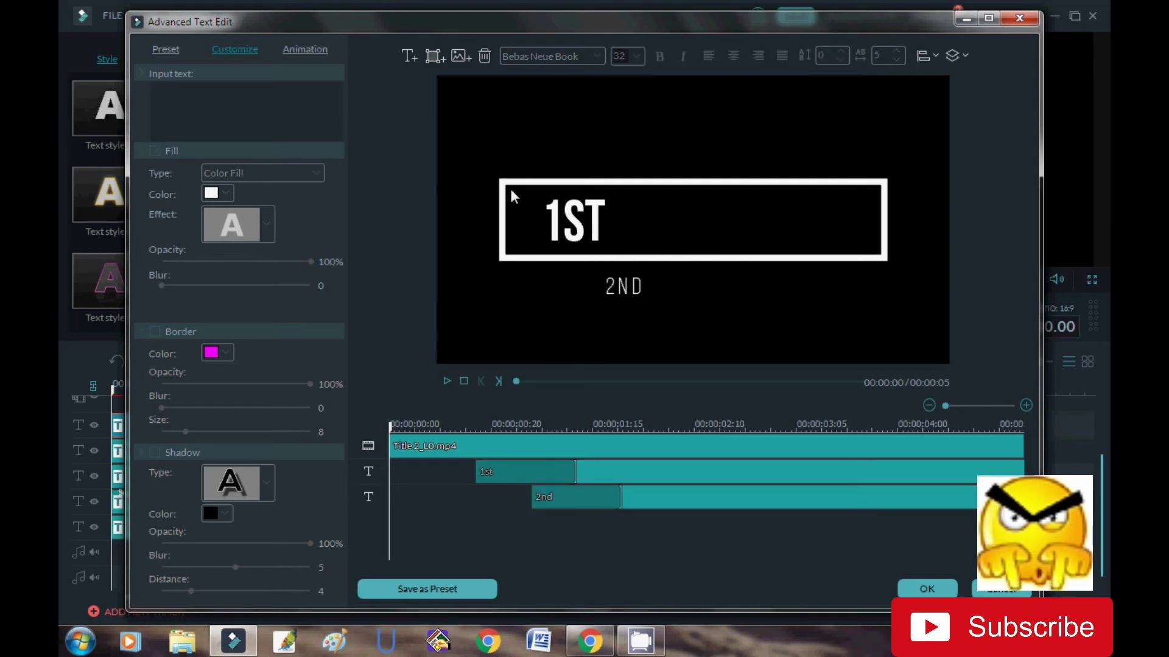
# Add a new text layer at the top centre reading '3rd'.
pyautogui.click(405, 56)
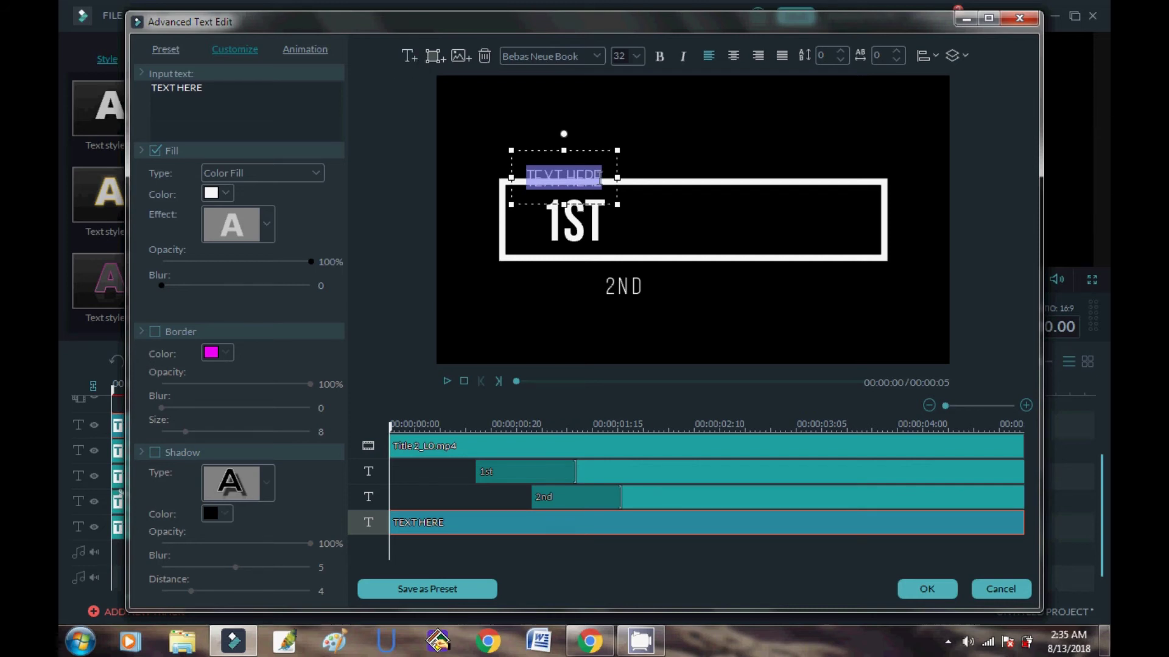
pyautogui.moveTo(585, 146); pyautogui.dragTo(664, 94)
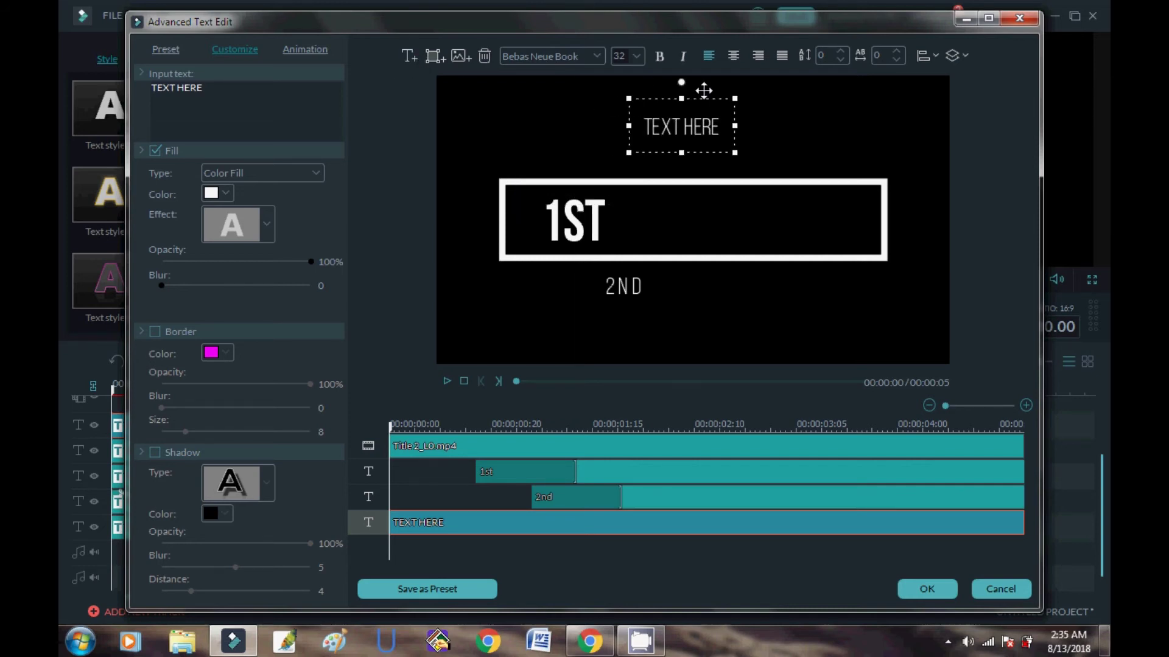
pyautogui.doubleClick(708, 122)
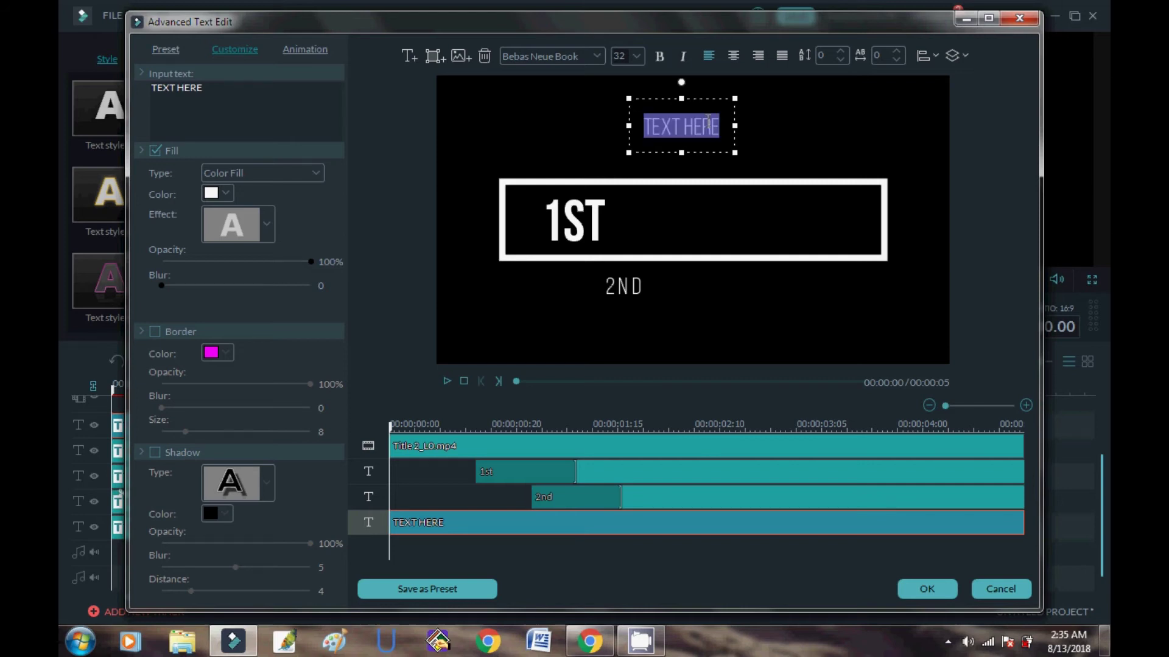
pyautogui.write('3rd')
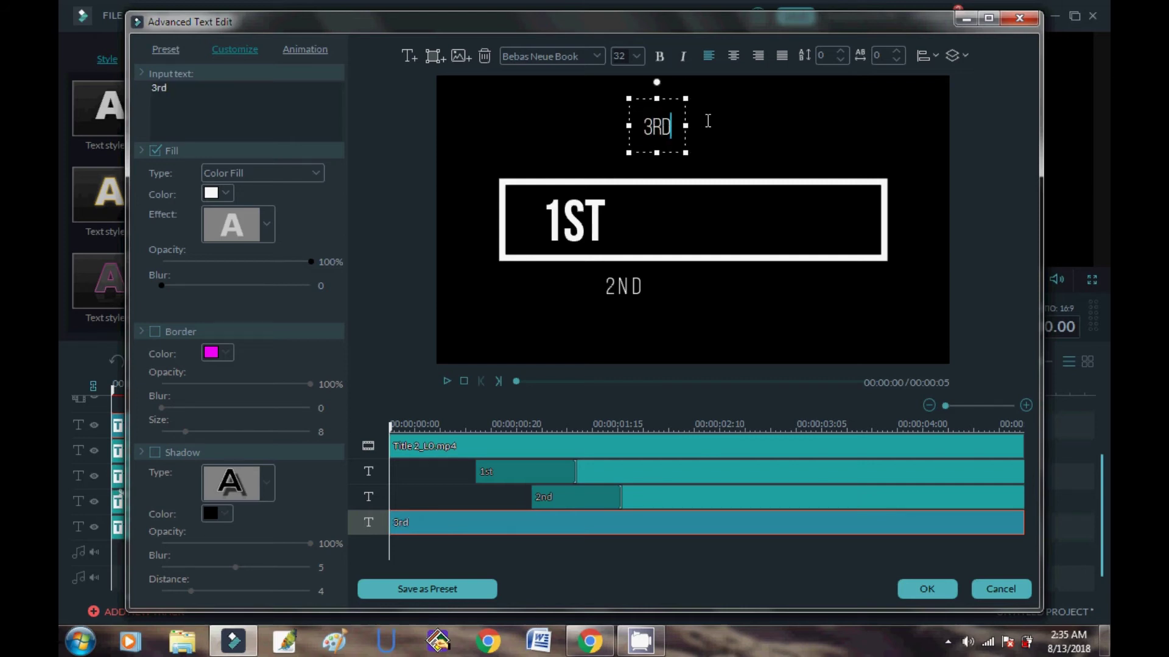
# Add another text layer reading '4th' and place it right of 3RD.
pyautogui.click(407, 50)
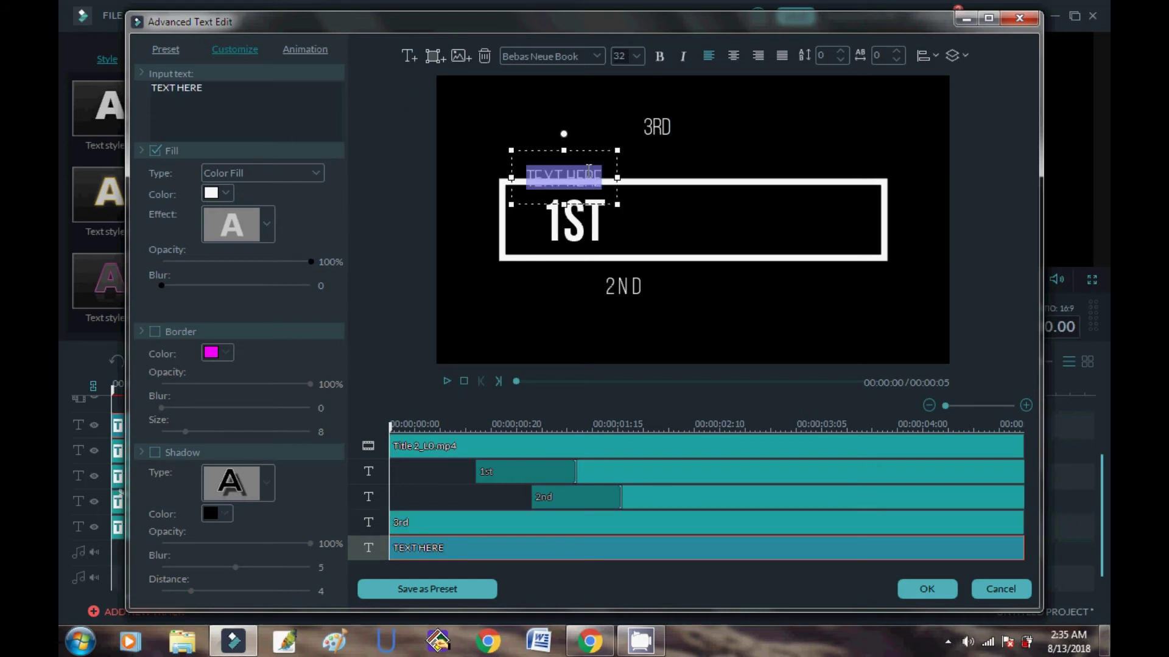
pyautogui.write('4th')
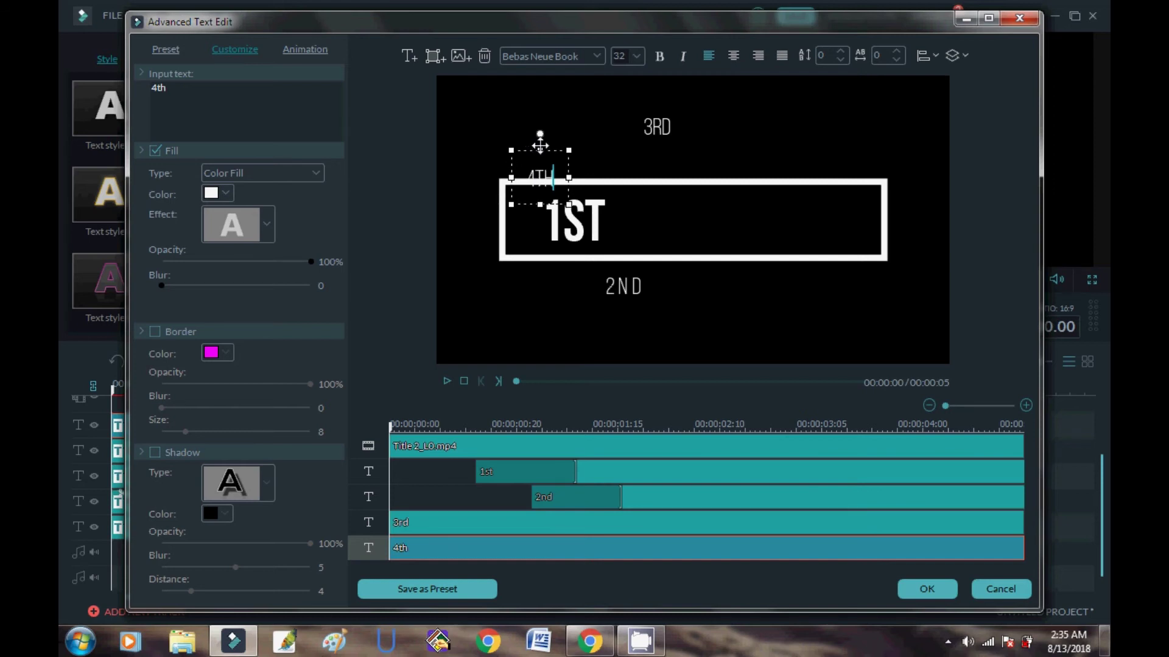
pyautogui.moveTo(540, 144); pyautogui.dragTo(783, 97)
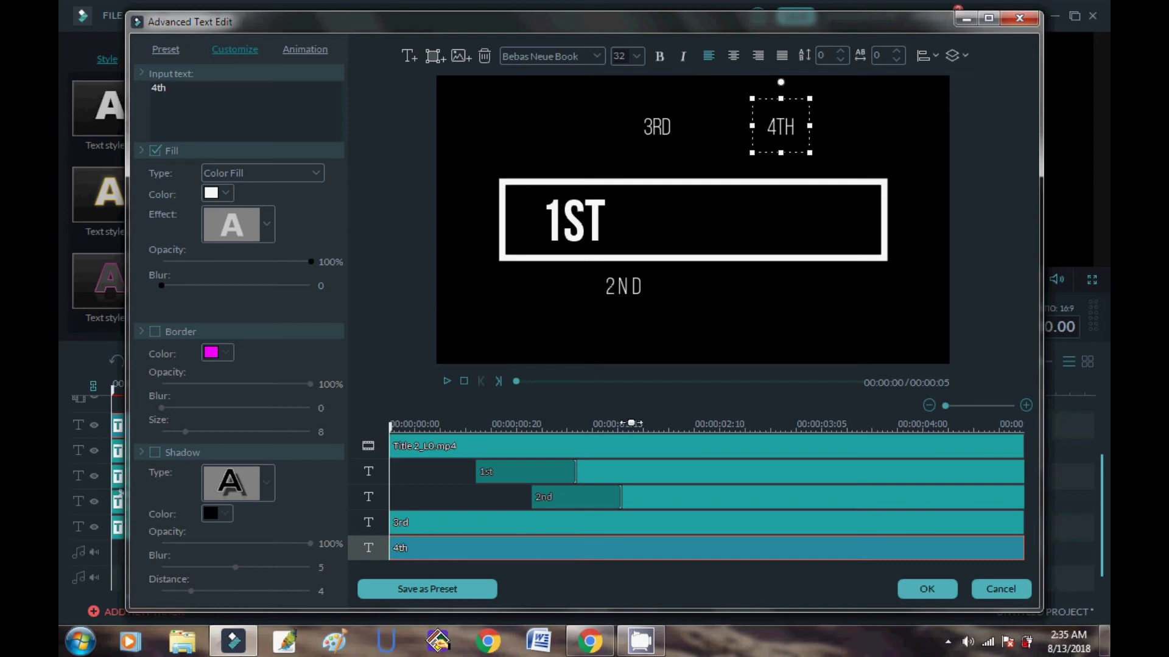
# Apply the Down Insert entrance animation to the 3rd text layer.
pyautogui.click(485, 522)
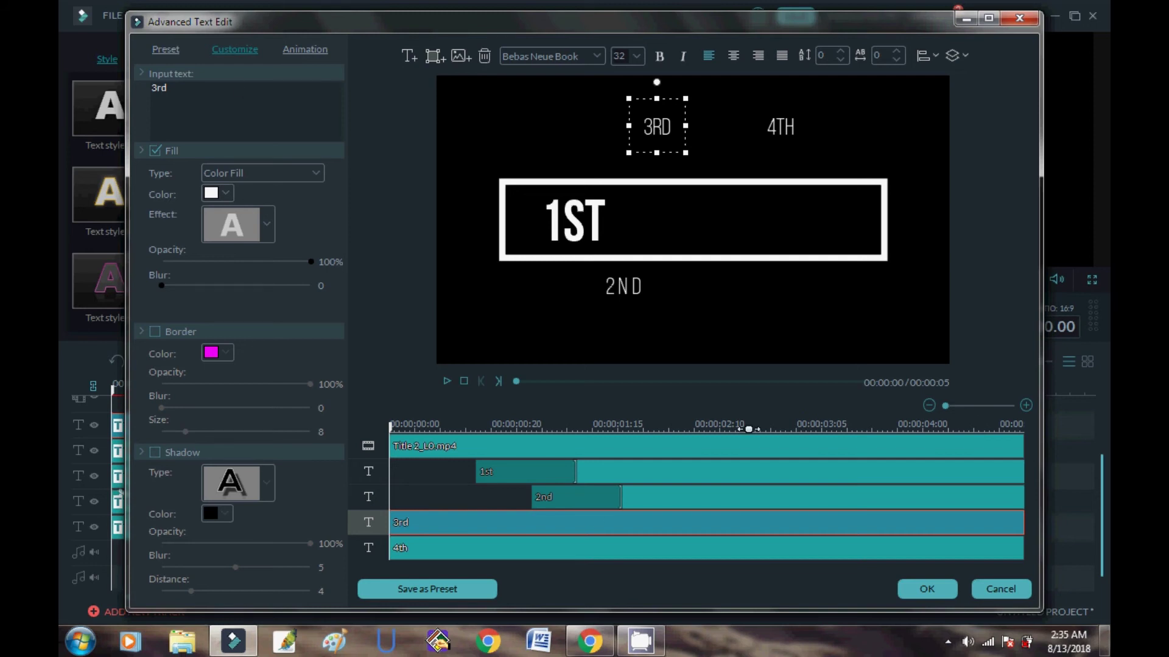
pyautogui.click(311, 54)
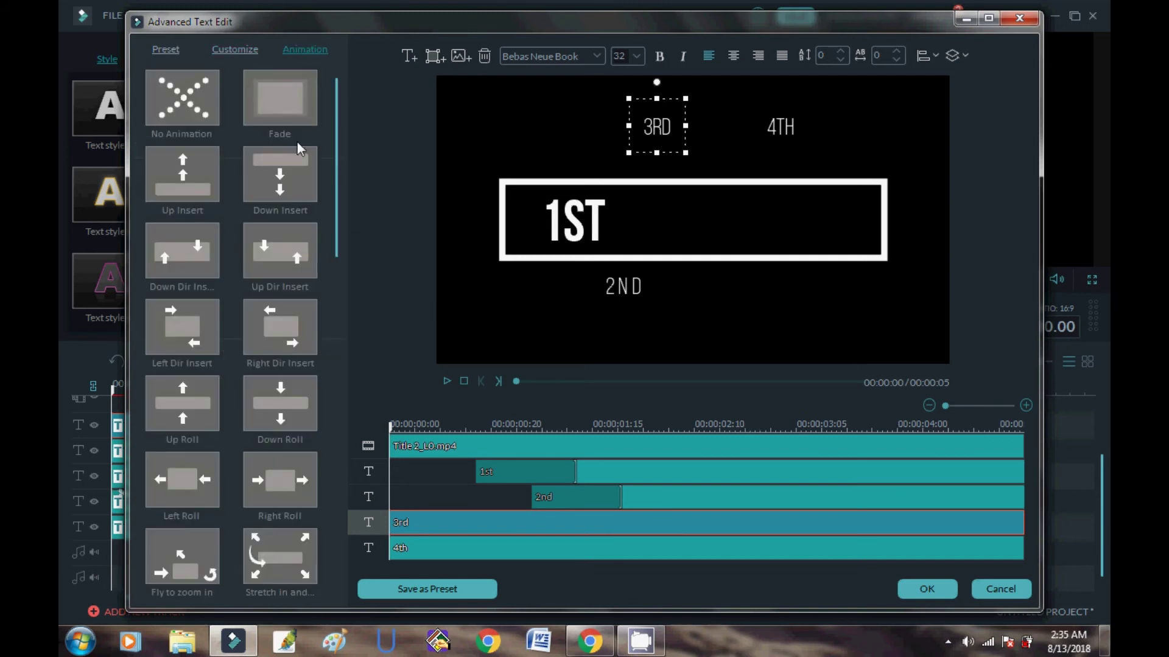
pyautogui.doubleClick(290, 181)
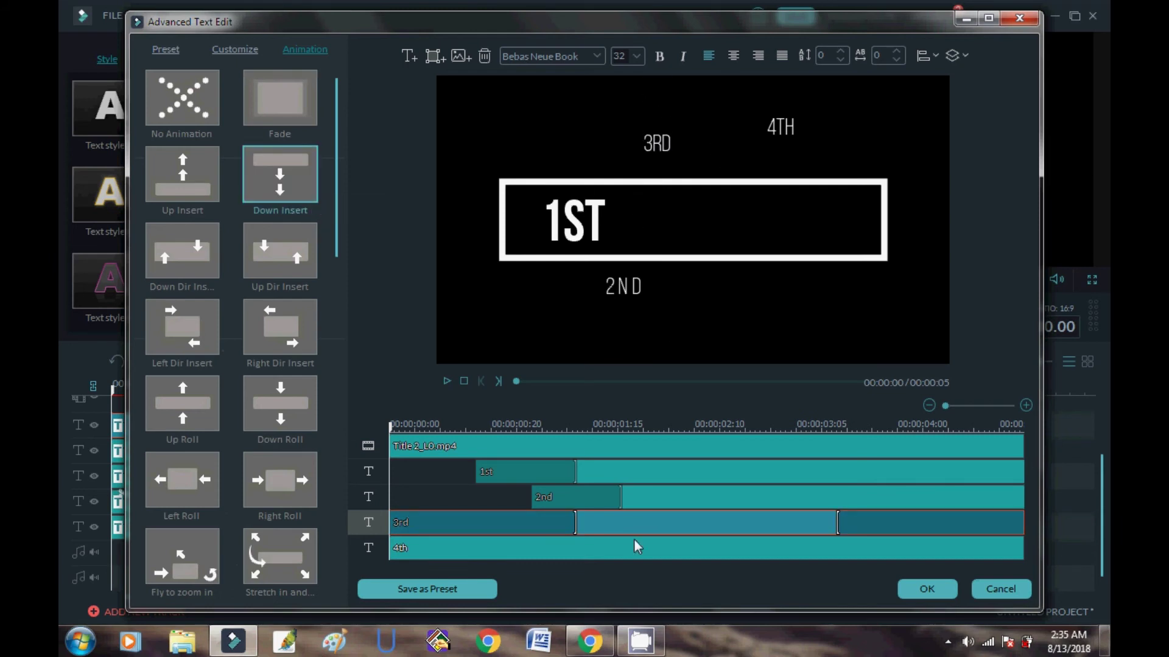
# Apply the Up Insert animation to the 4th text layer.
pyautogui.click(619, 547)
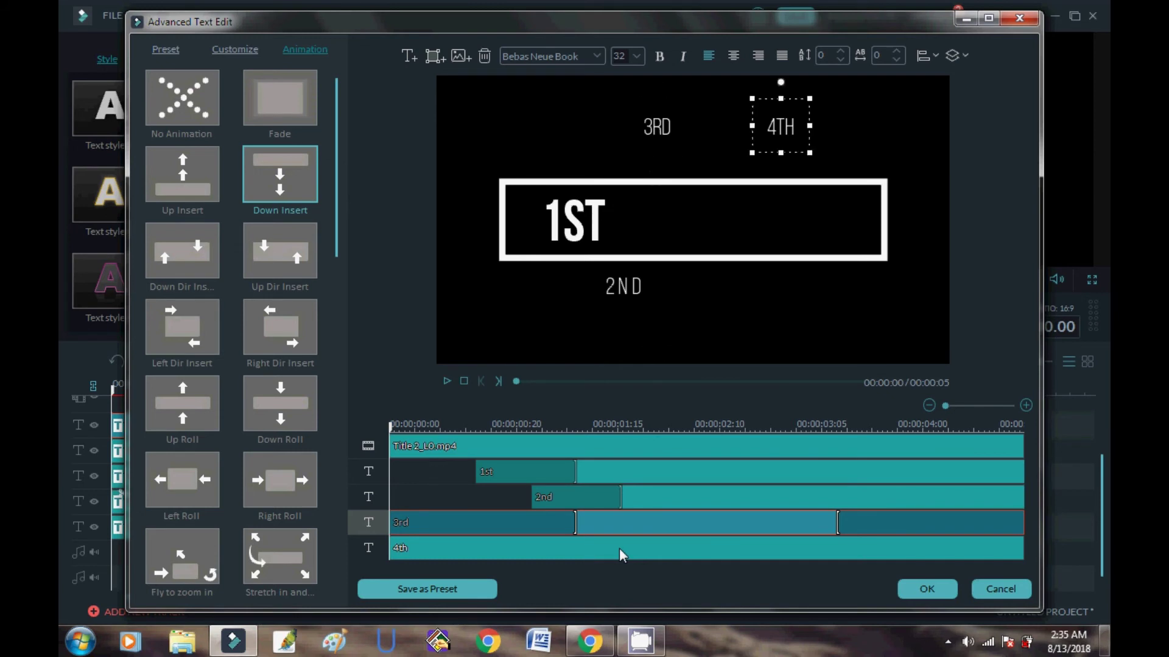
pyautogui.click(186, 172)
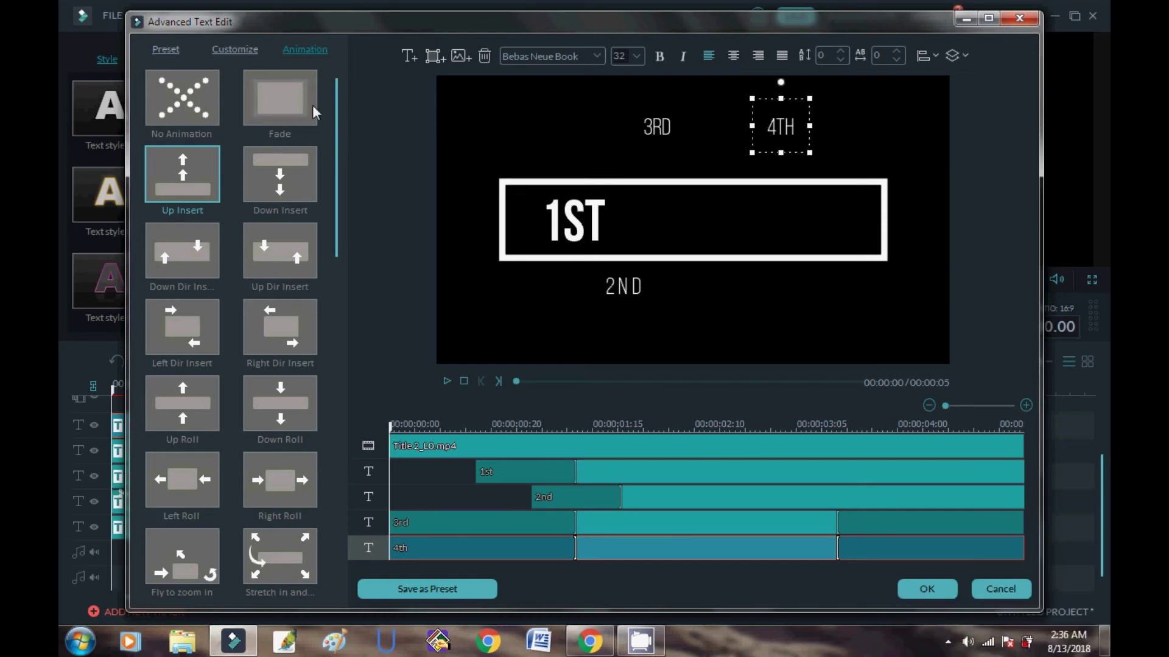
pyautogui.click(246, 54)
# Give the 4TH text a magenta border and the blue Text style 10 preset.
pyautogui.click(189, 331)
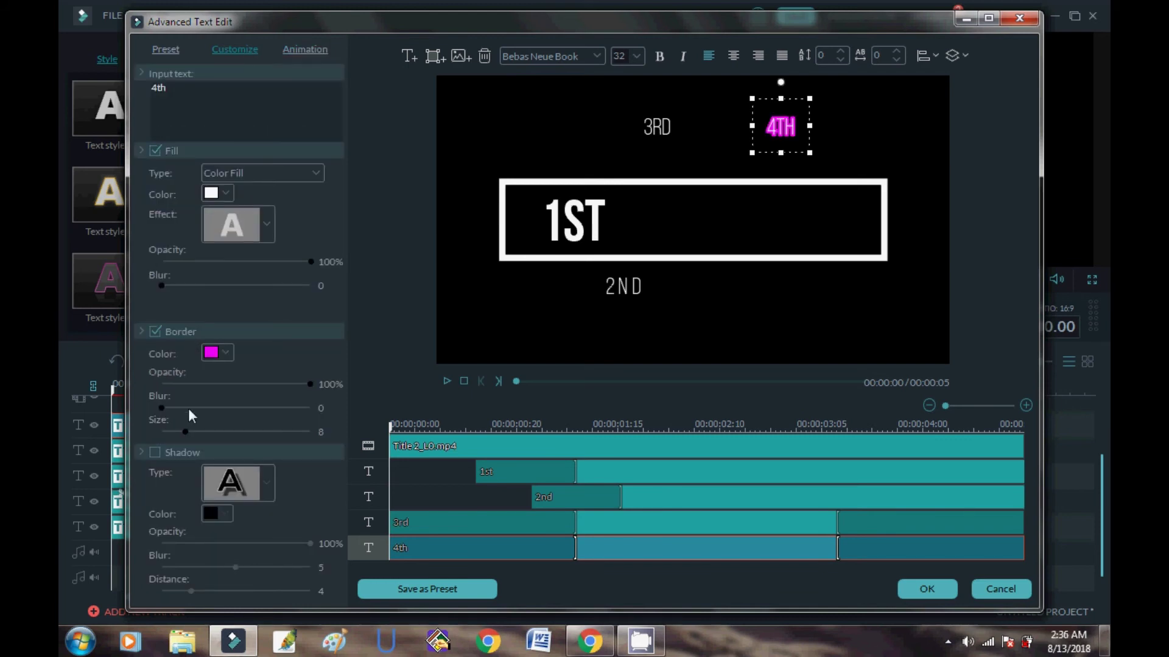
pyautogui.click(156, 51)
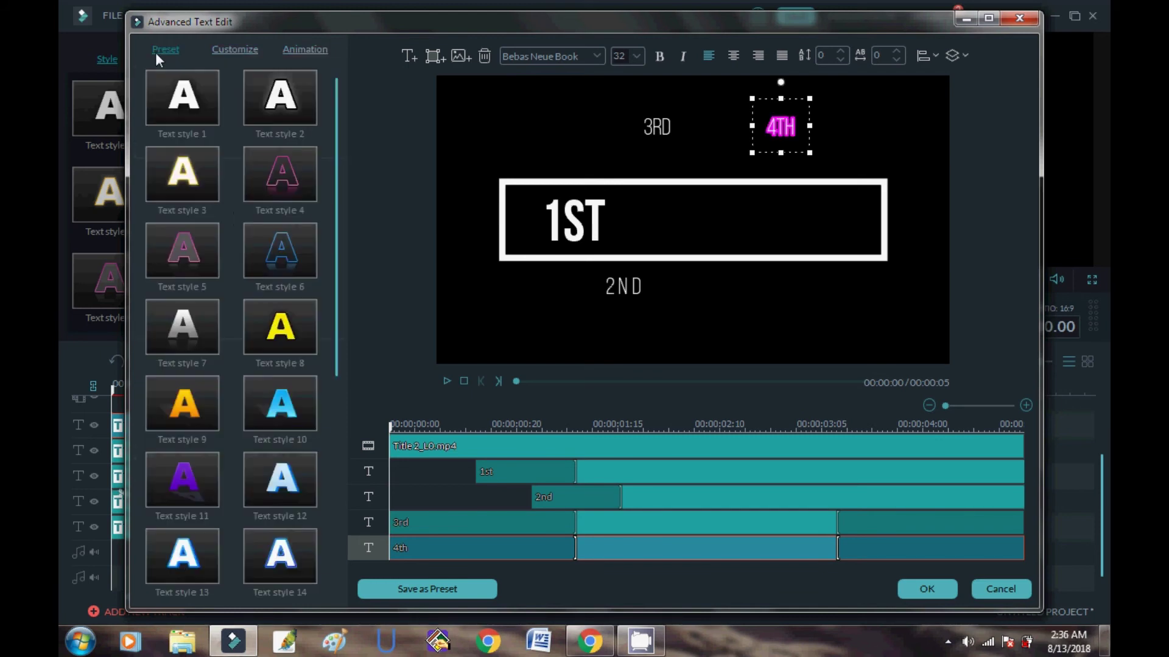
pyautogui.click(290, 320)
pyautogui.click(291, 379)
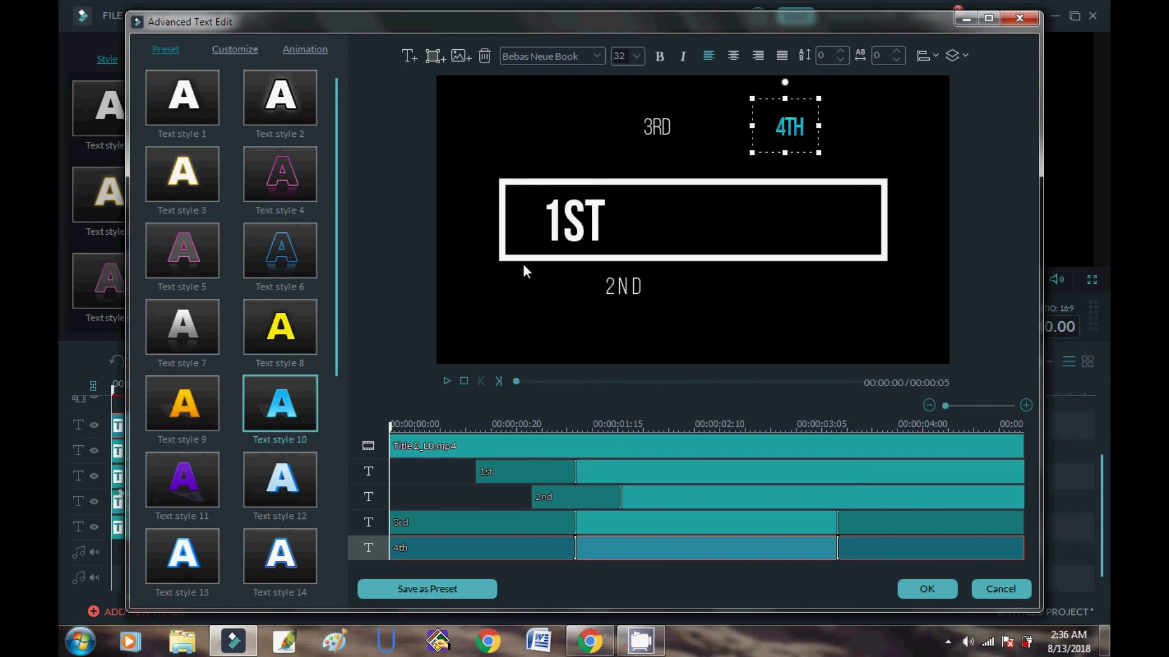
# Set 4TH to size 62 in BlackoakStd, move it to the upper centre, and apply.
pyautogui.click(636, 57)
pyautogui.click(626, 148)
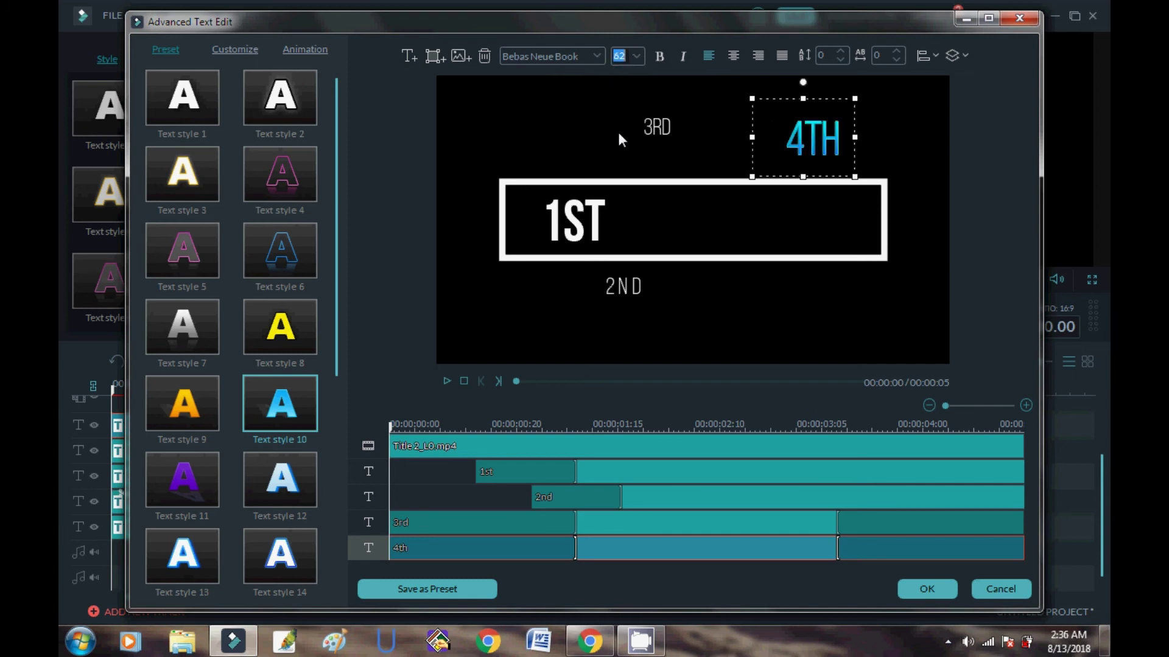
pyautogui.click(595, 57)
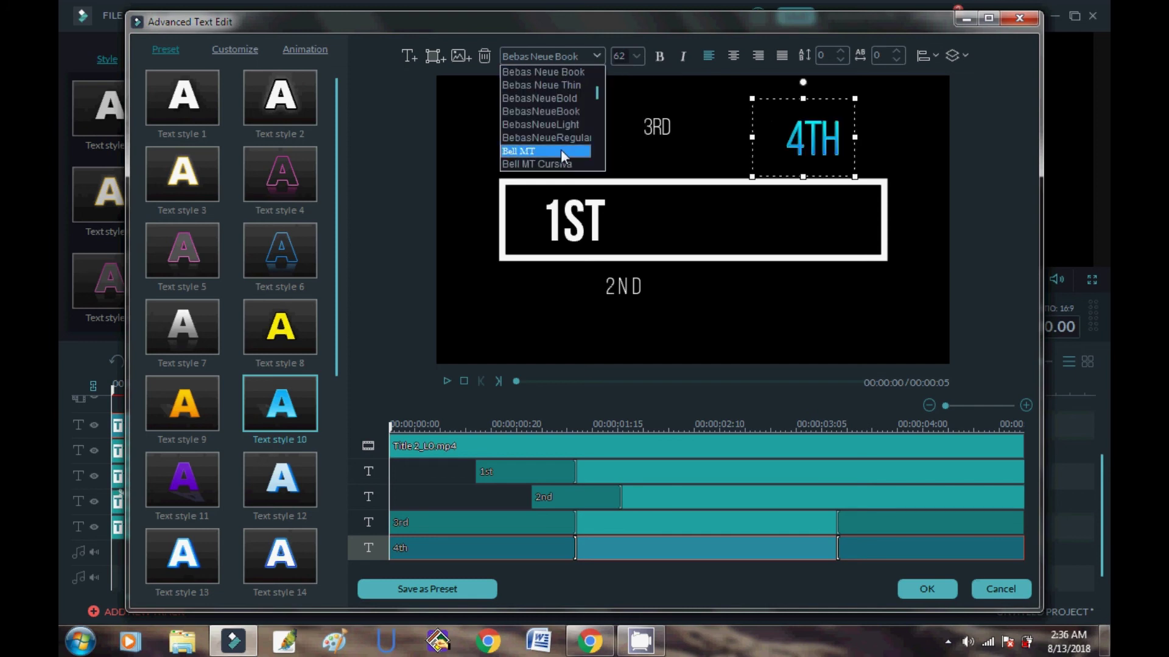
pyautogui.scroll(-4, 560, 148)
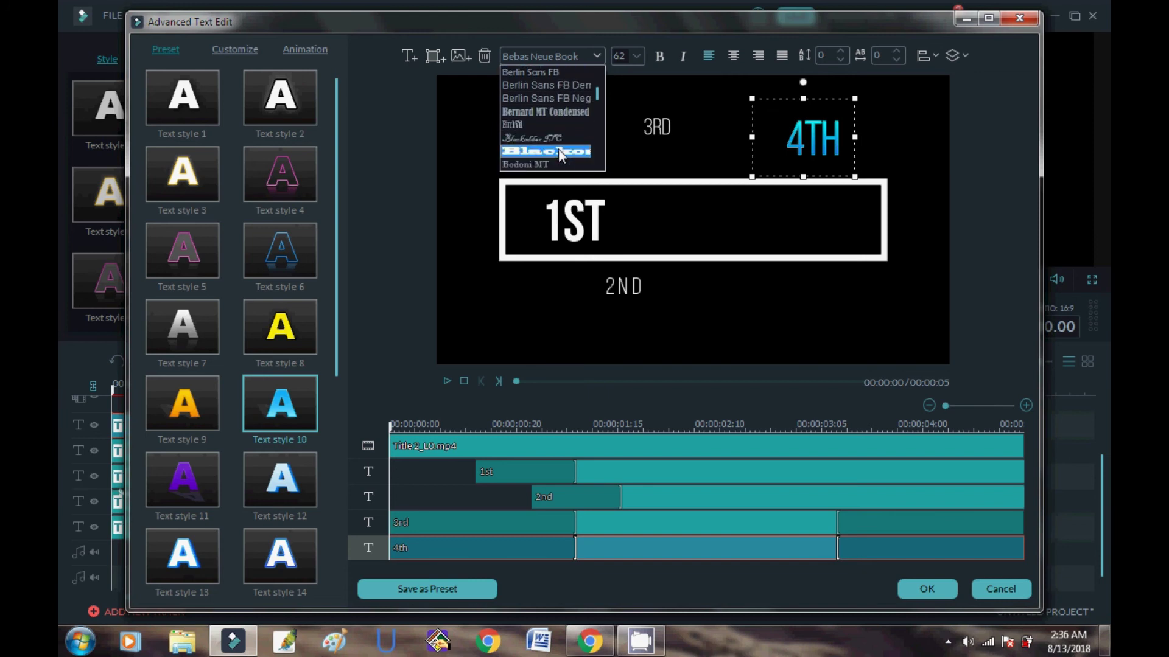
pyautogui.click(553, 149)
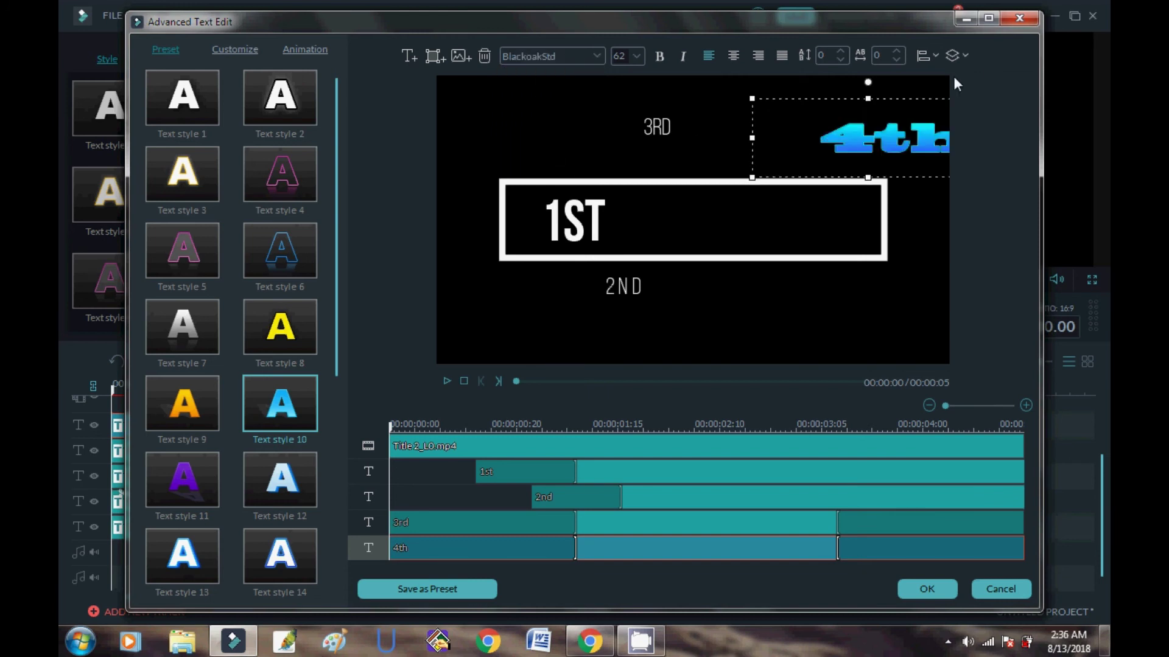
pyautogui.moveTo(896, 98); pyautogui.dragTo(658, 109)
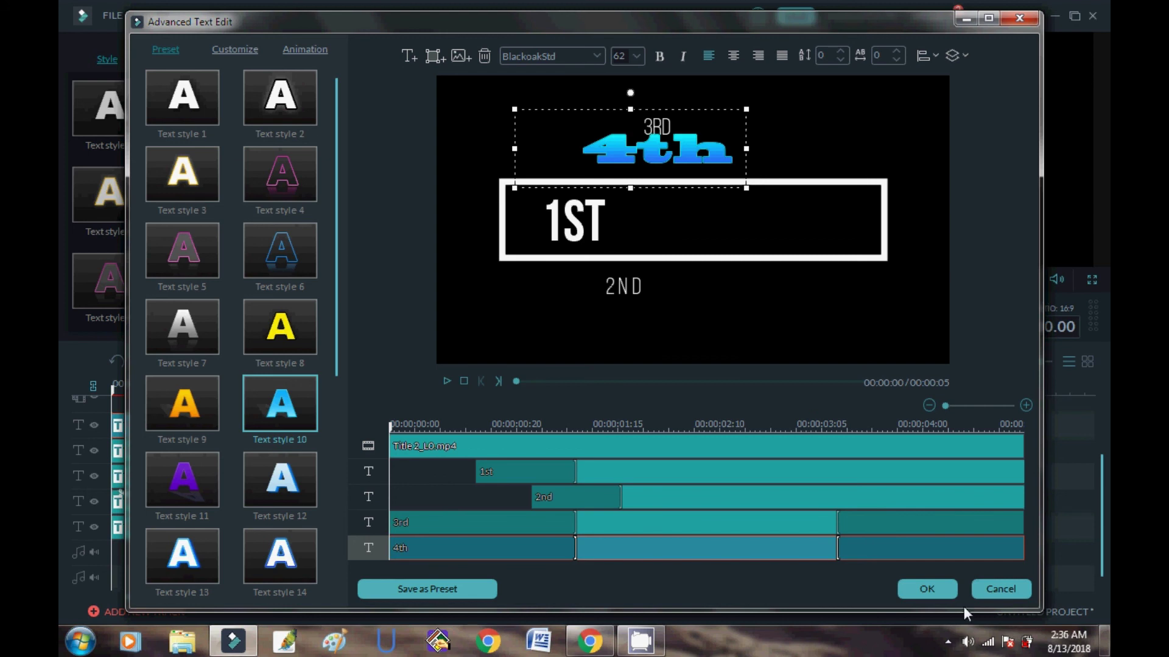
pyautogui.click(941, 587)
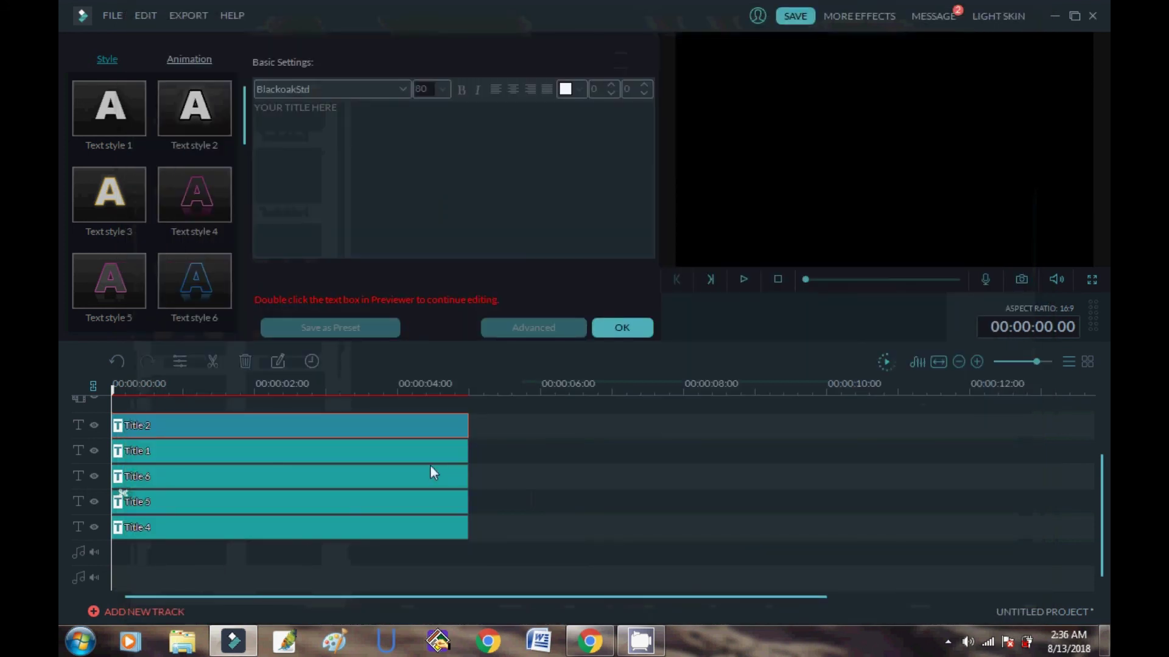
# Move the Title 2 clip to start near 00:00:05, close the panel, and play back.
pyautogui.moveTo(439, 426); pyautogui.dragTo(515, 426)
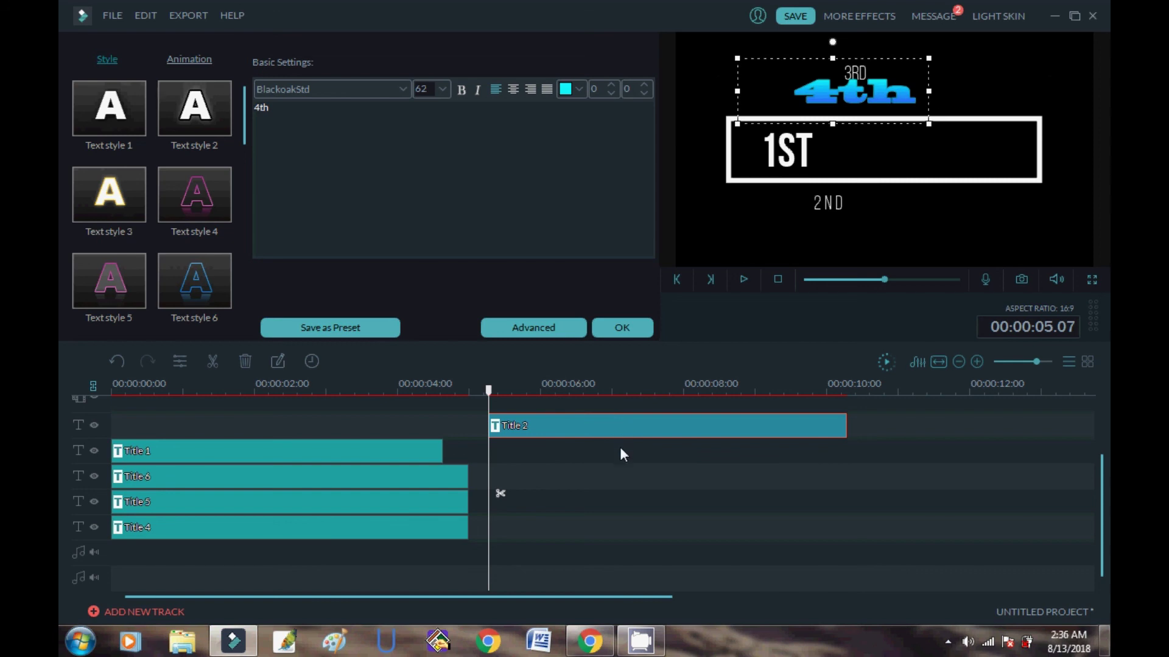
pyautogui.click(633, 330)
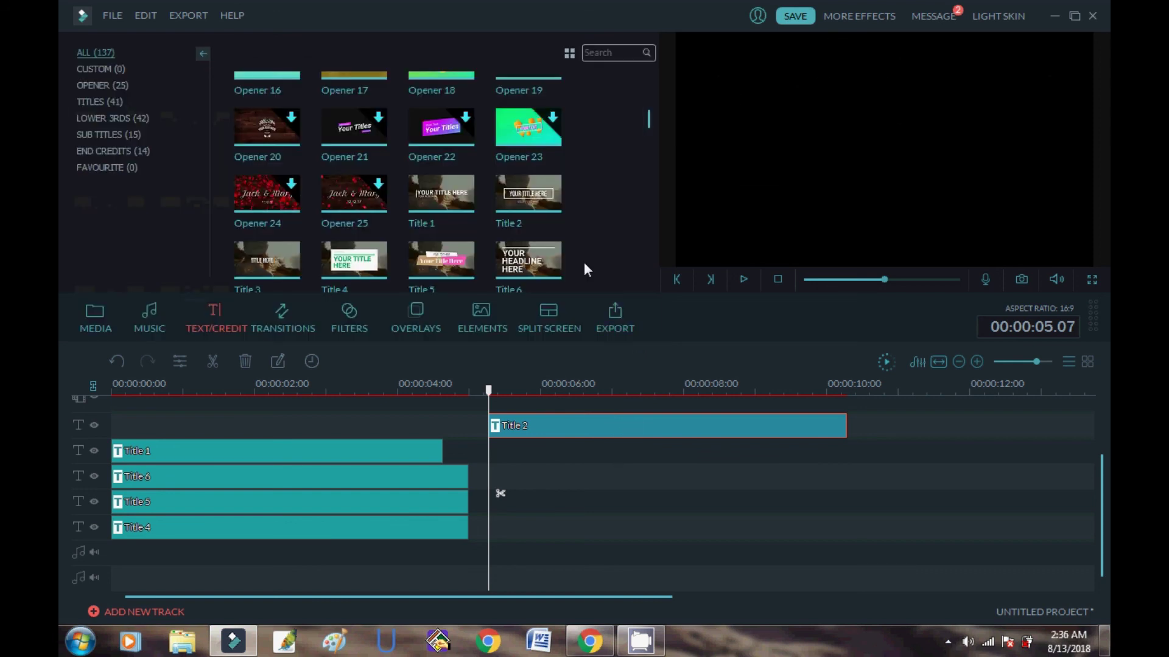
pyautogui.press('space')
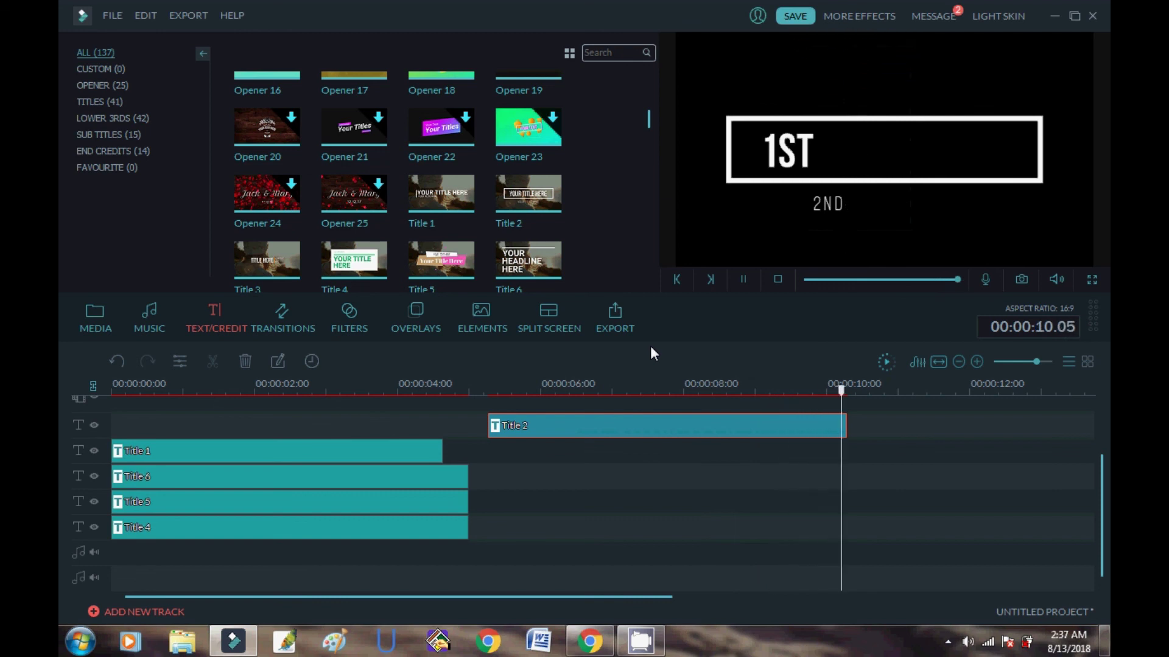
pyautogui.press('space')
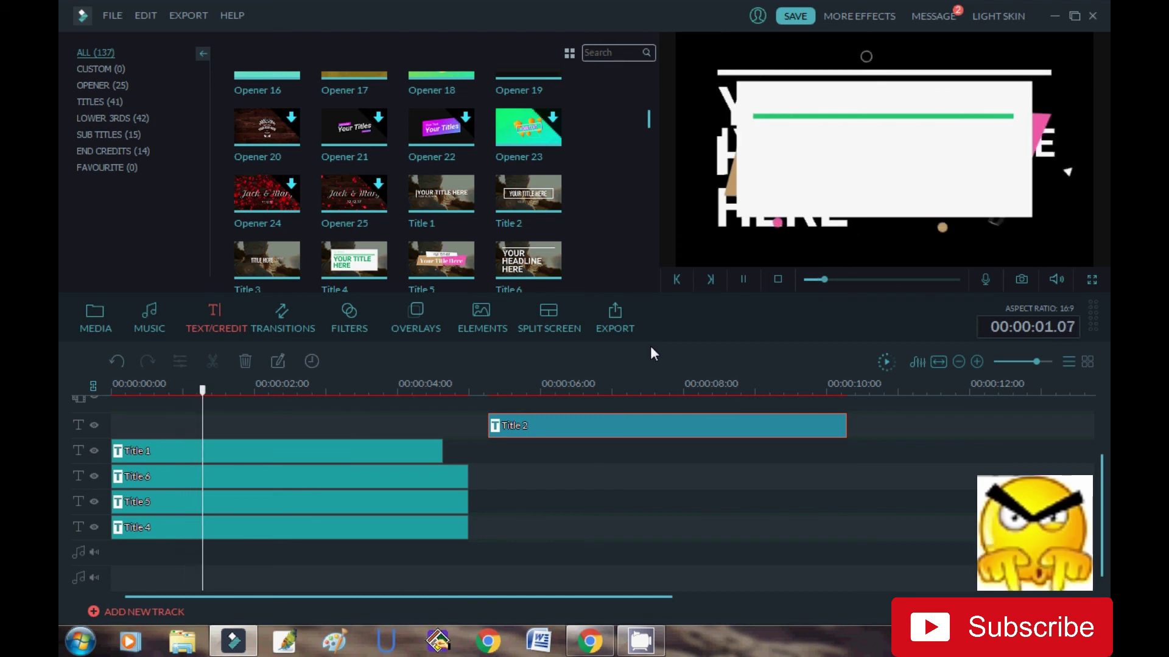
pyautogui.press('space')
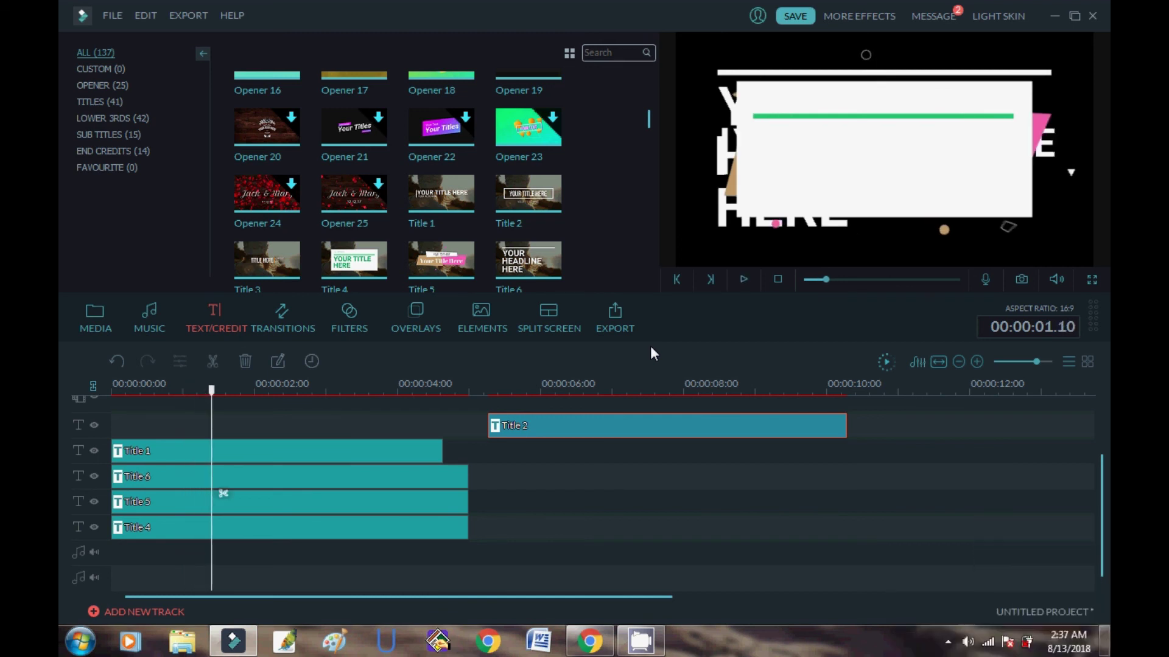